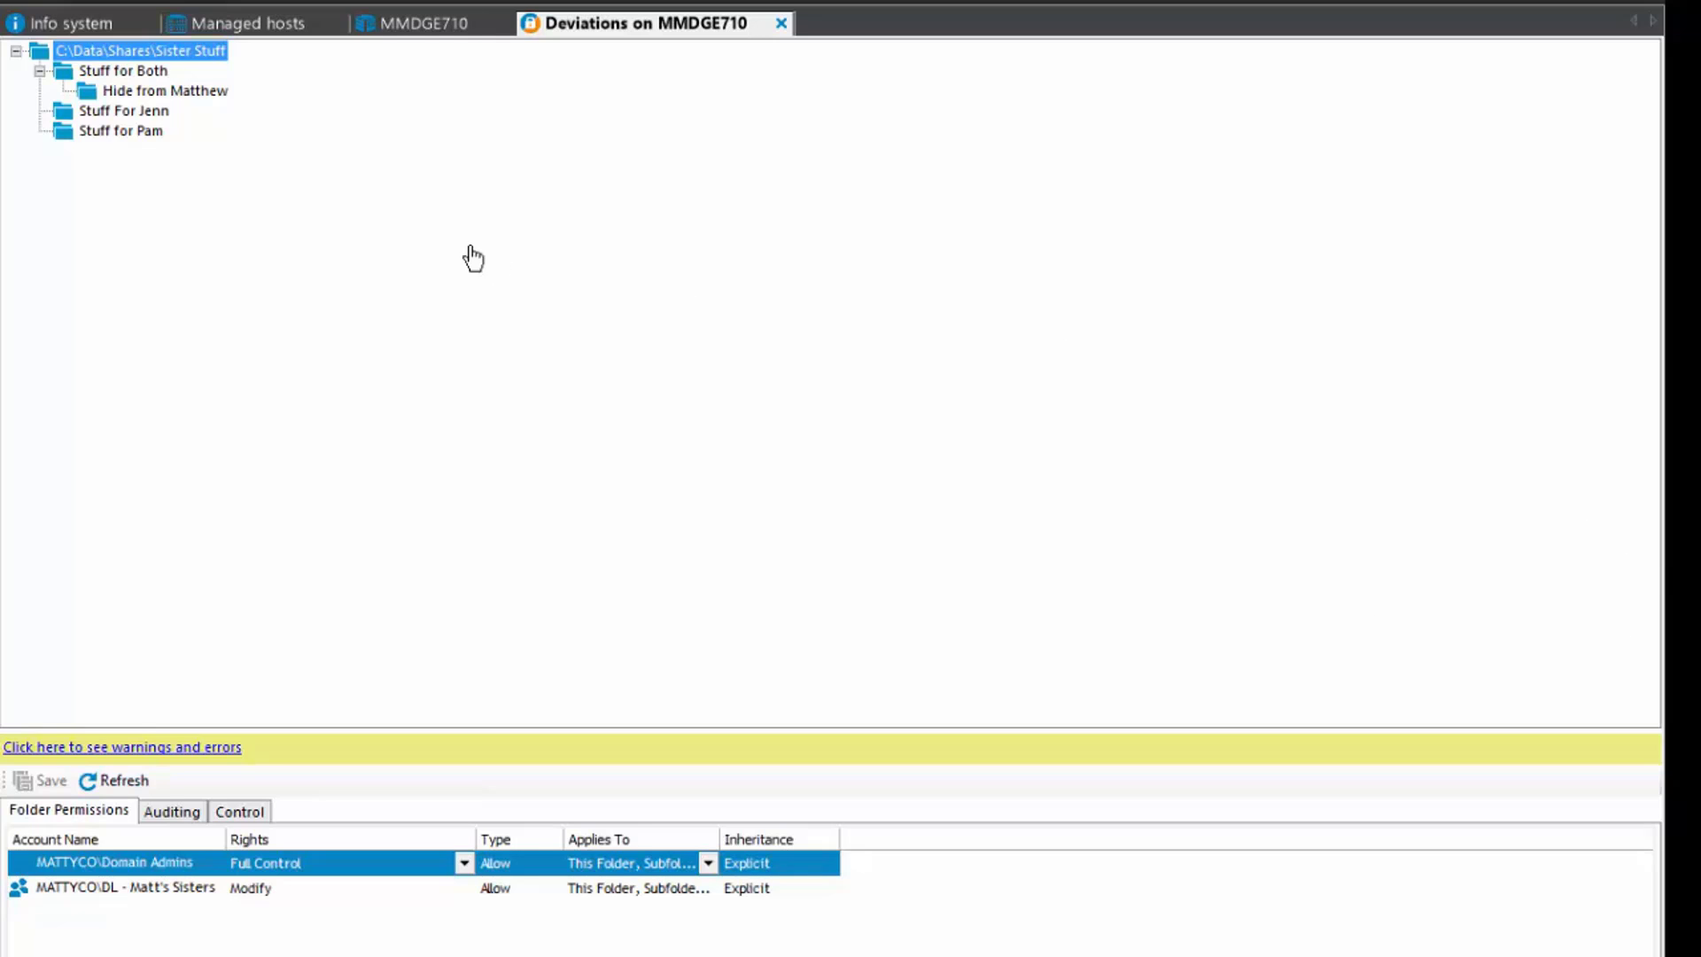
Step: Examine the folder permissions of C:\Data\Shares\Sister Stuff and each of its subfolders, including the one nested in Stuff for Both
click(39, 71)
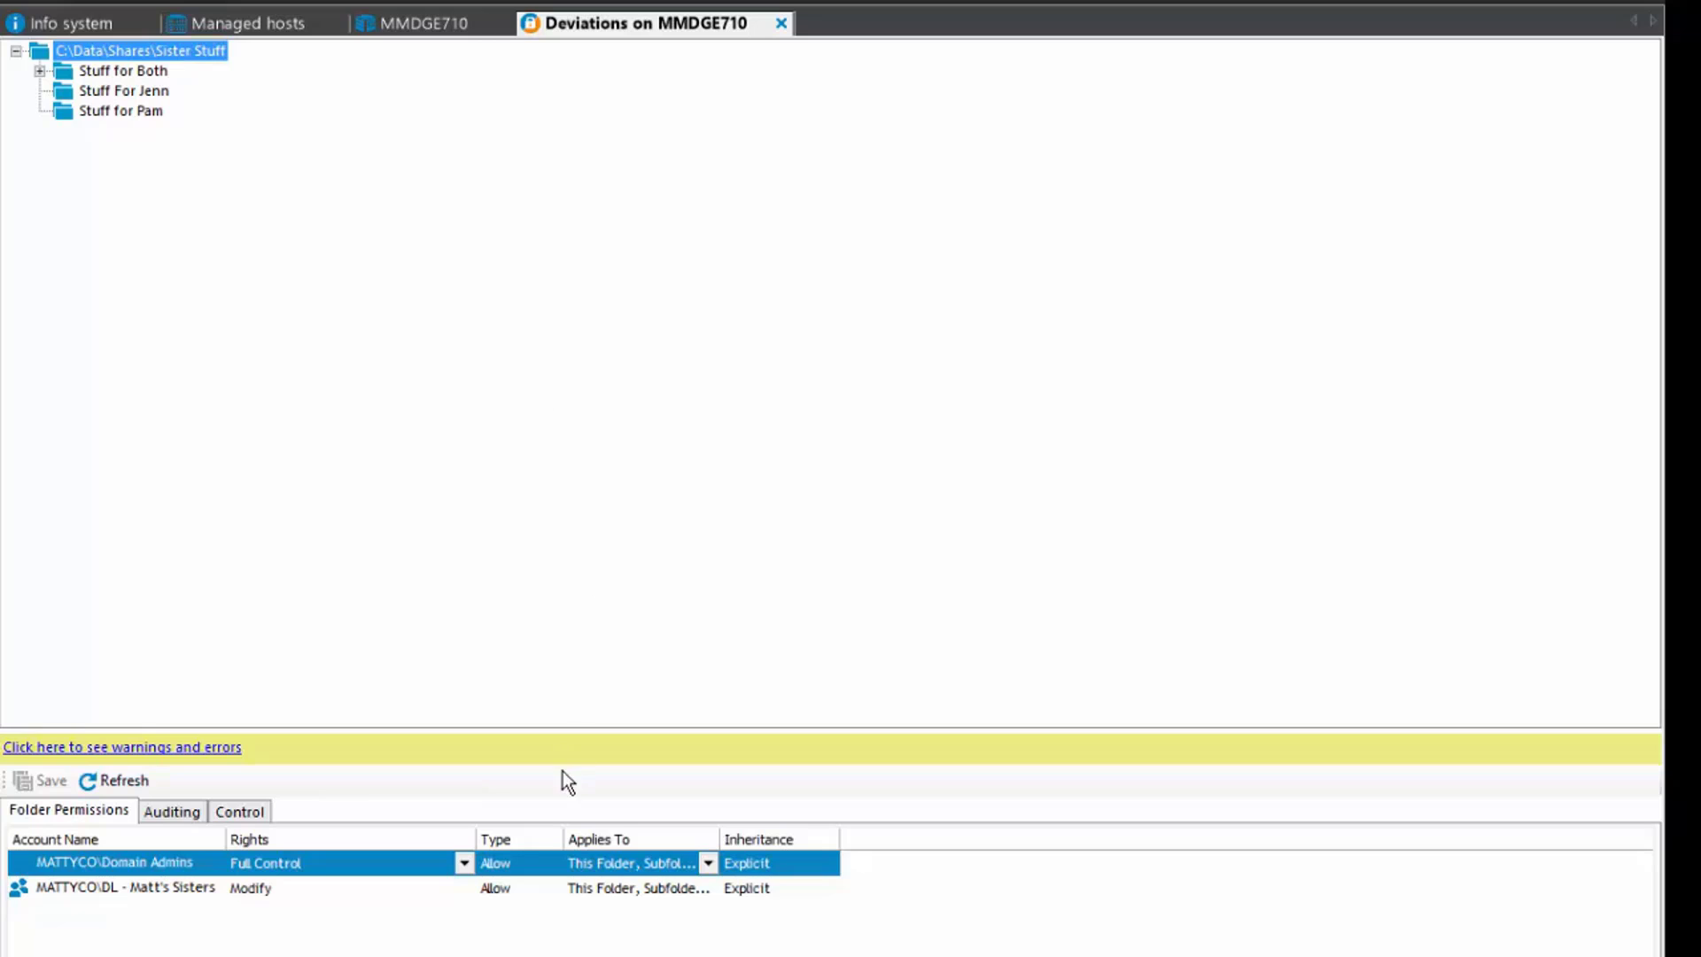
click(169, 893)
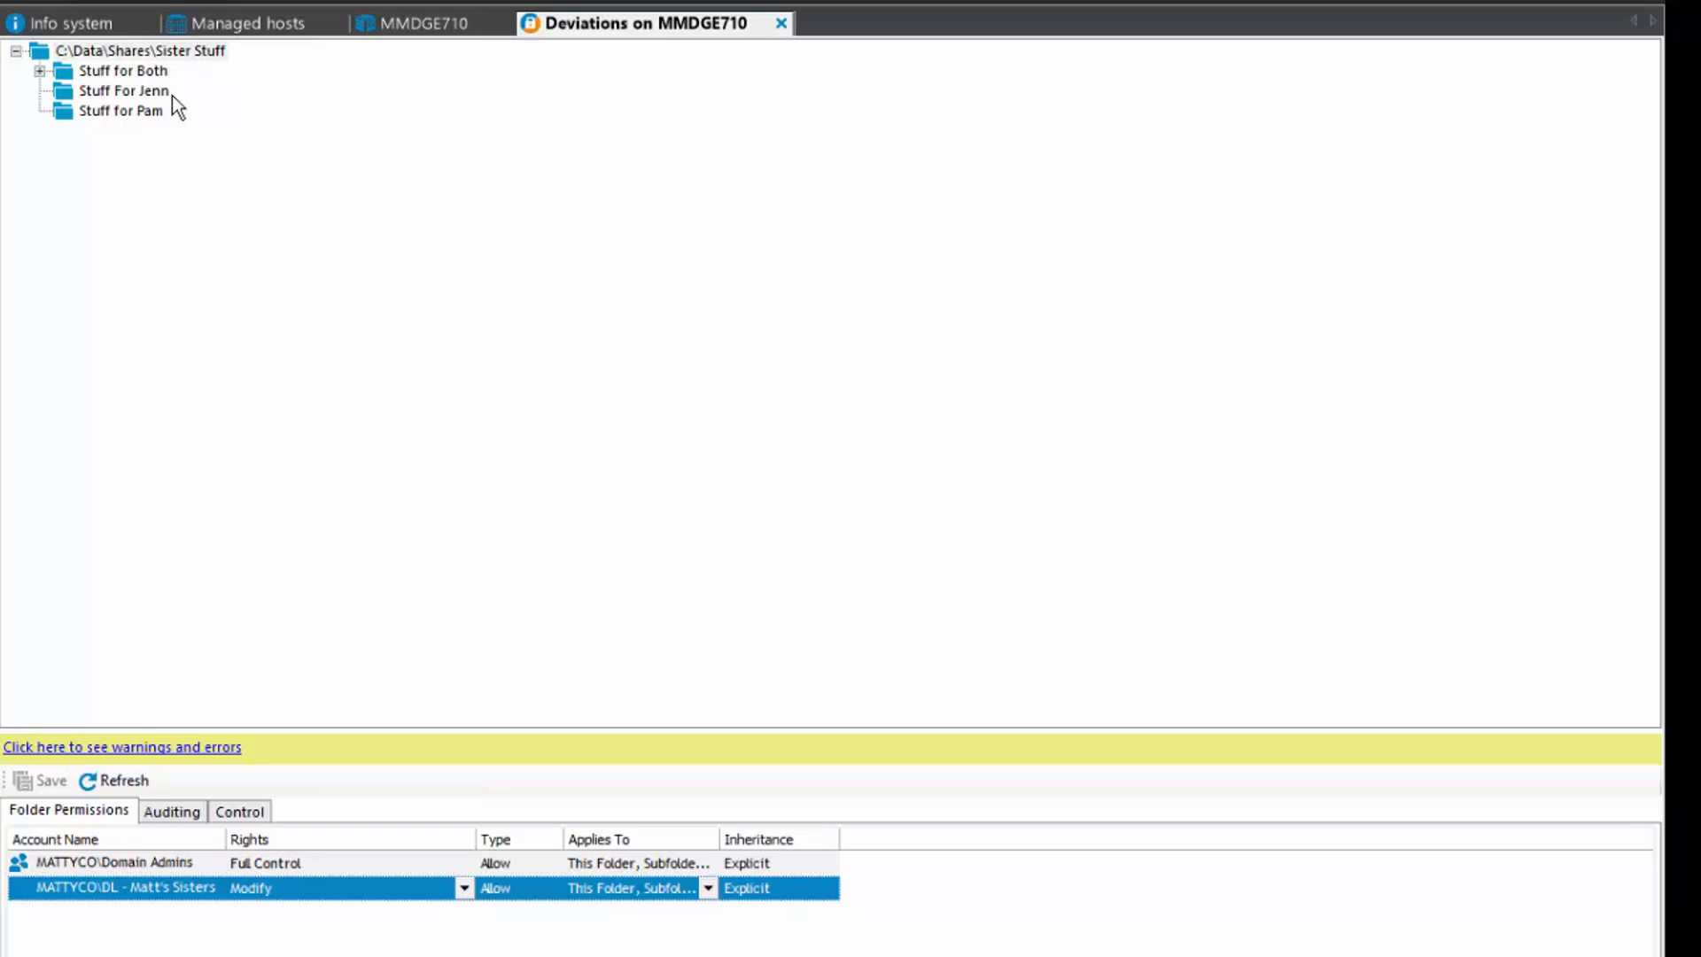
click(103, 91)
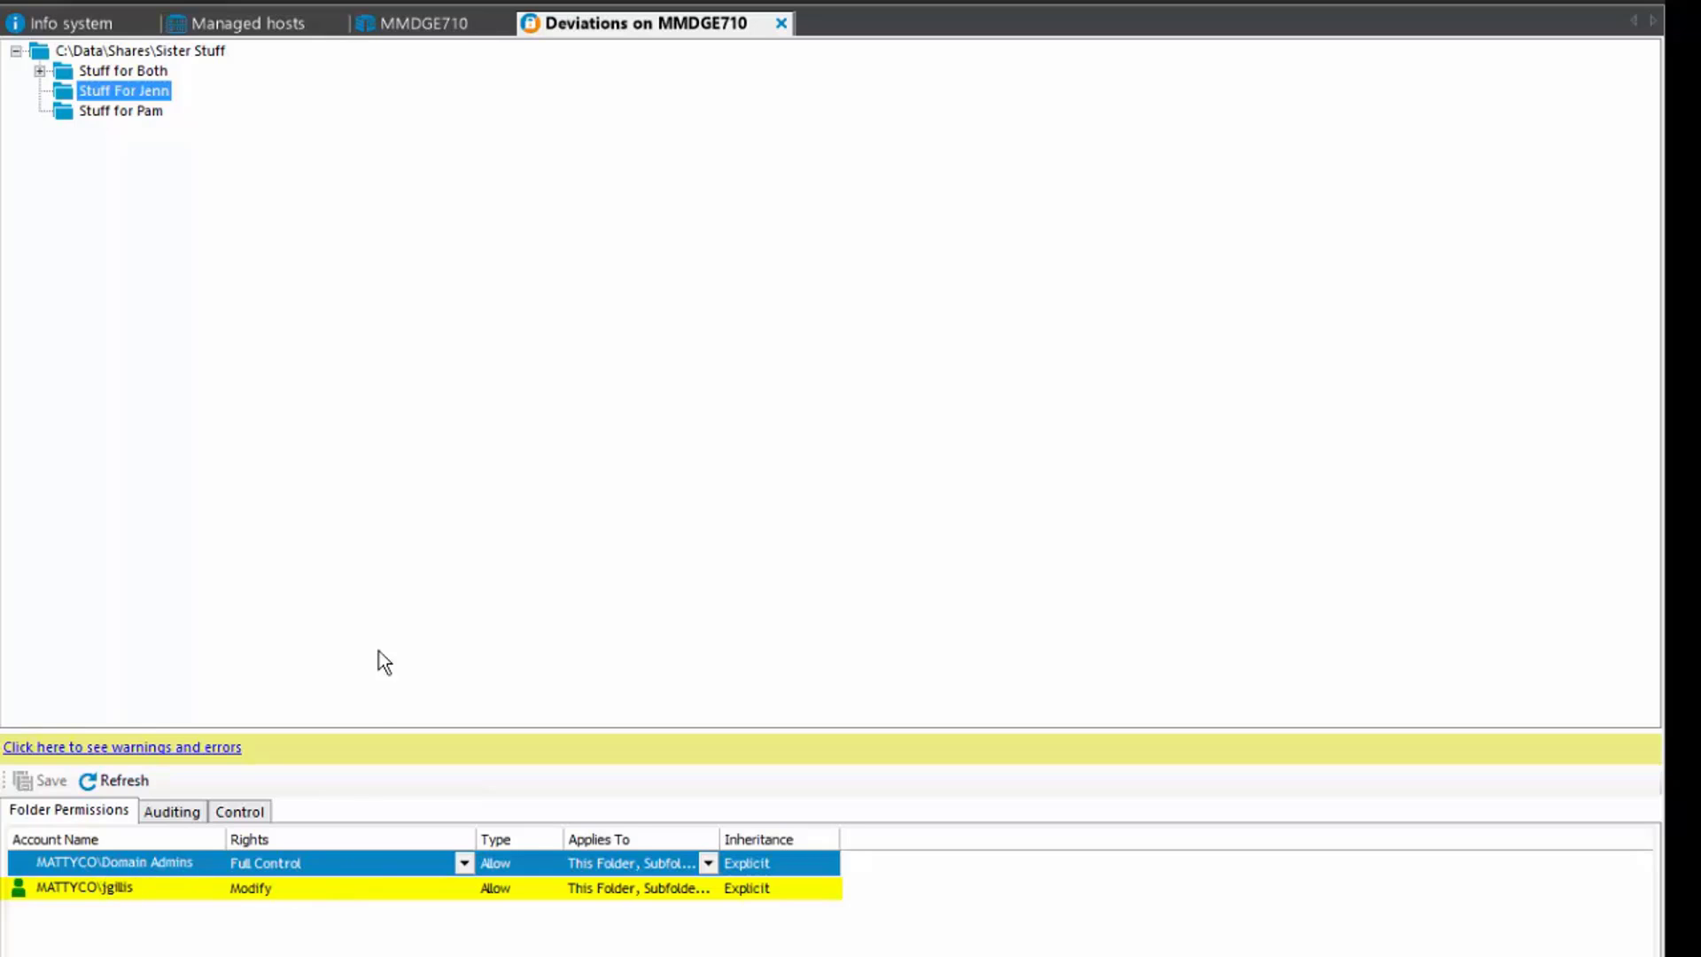
click(103, 111)
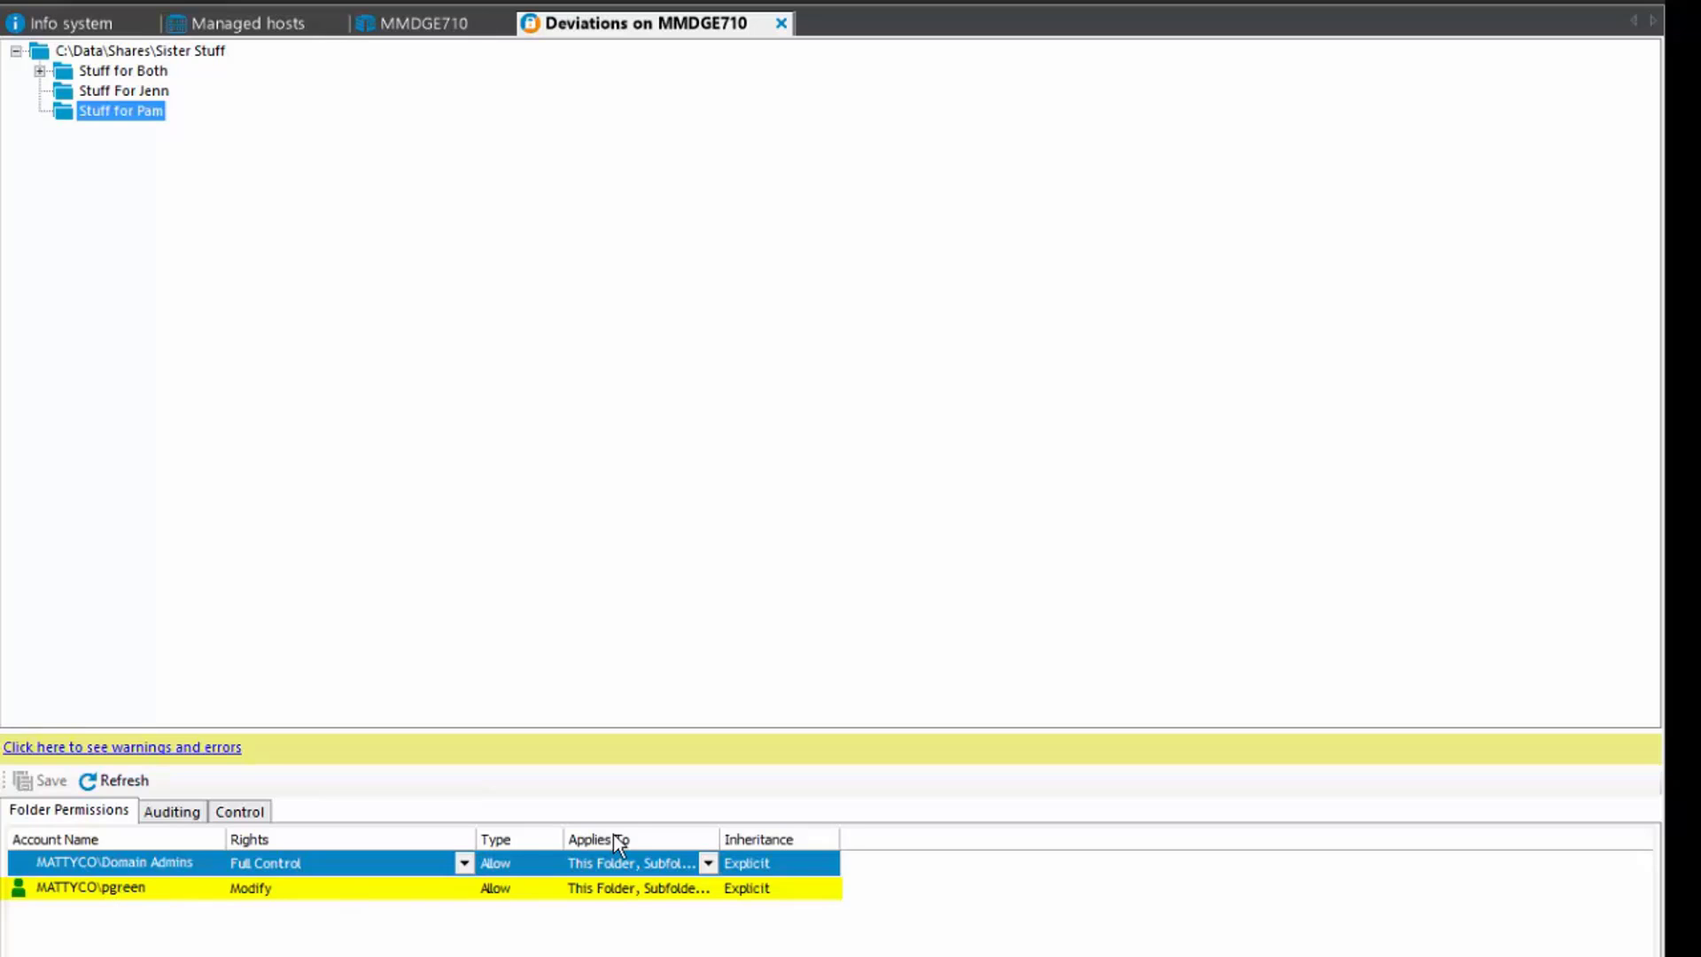
click(125, 73)
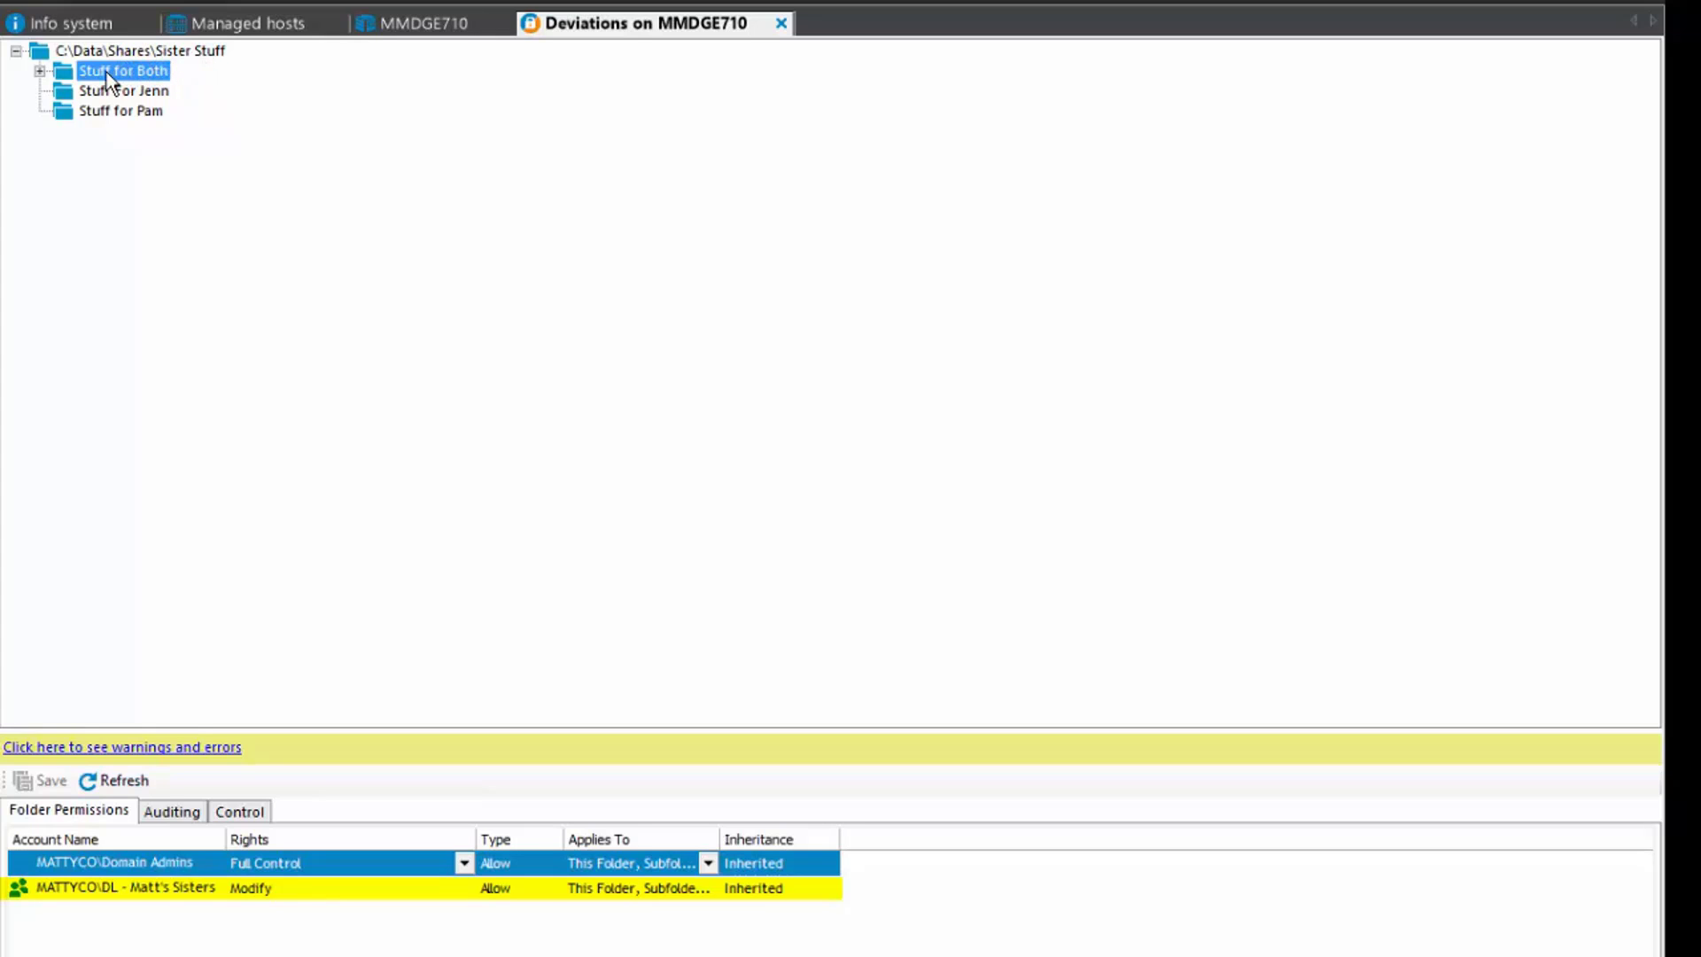
click(40, 71)
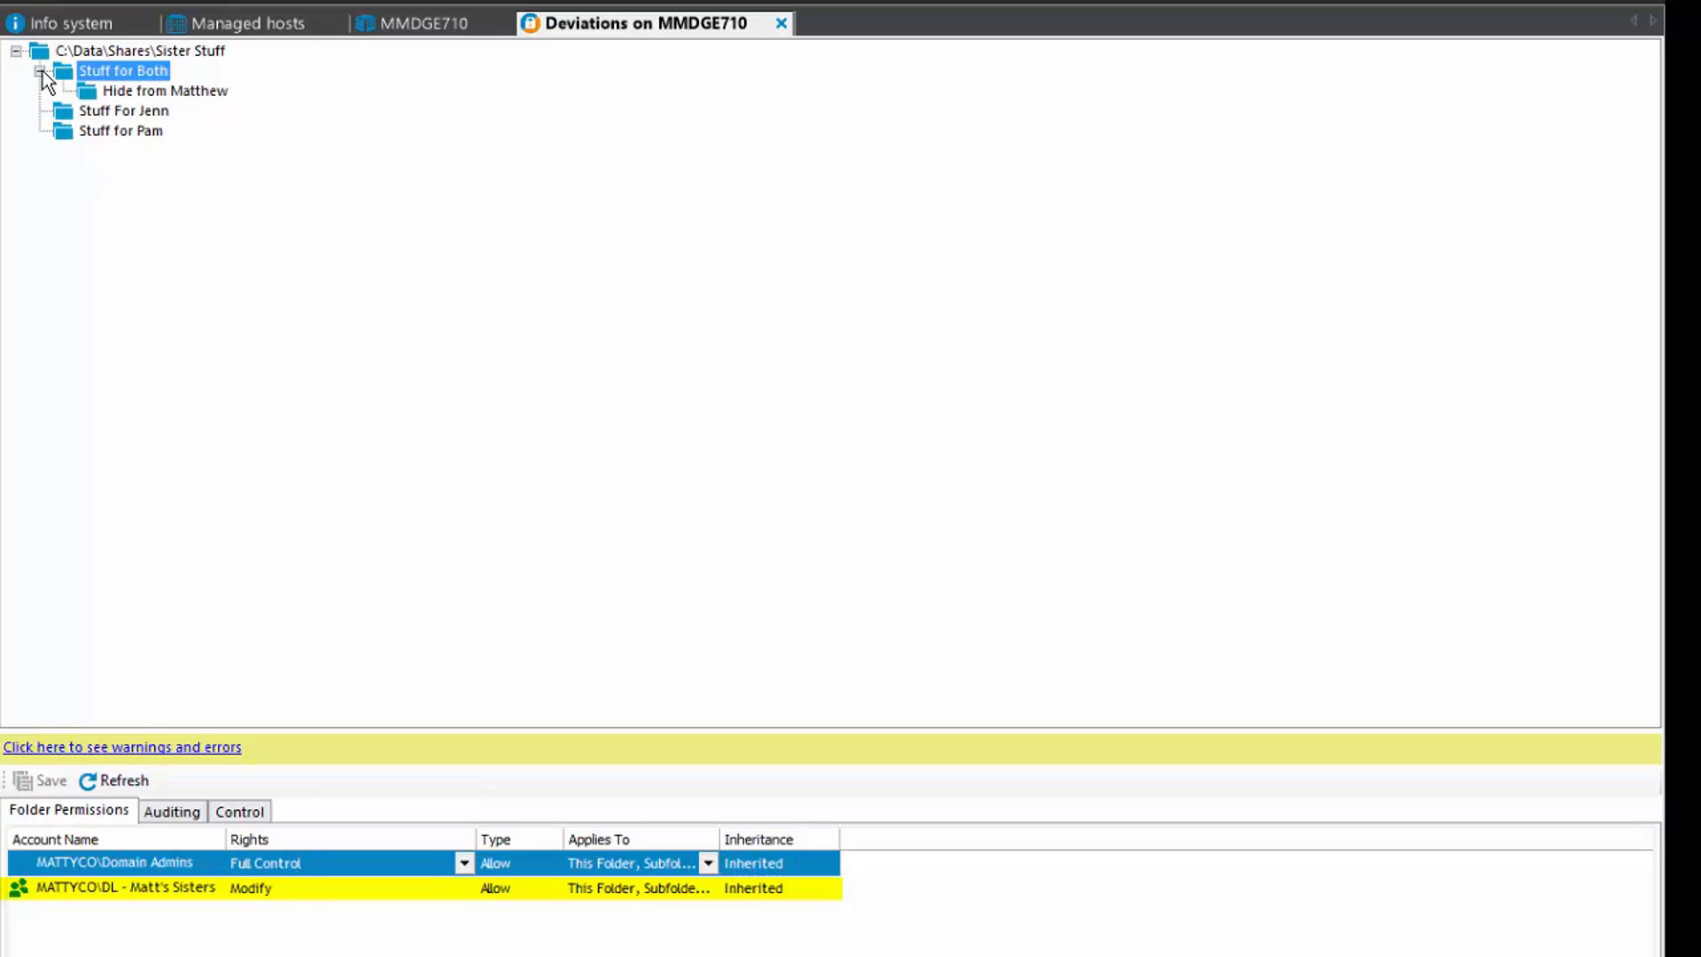
click(152, 91)
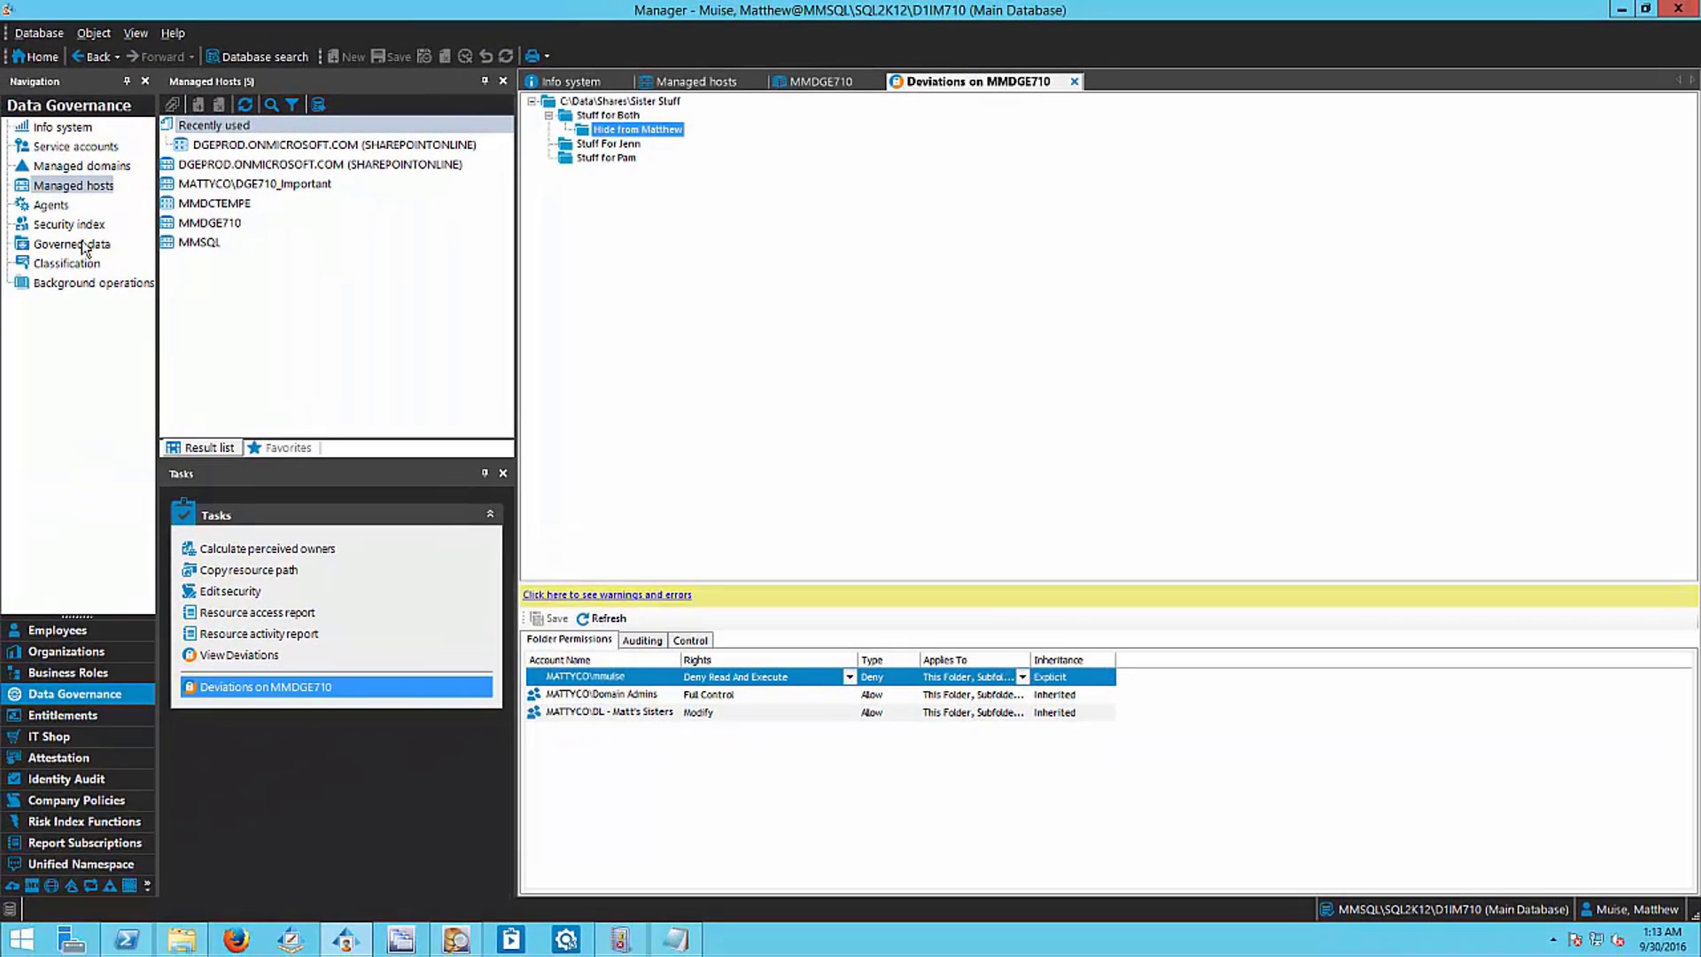
Step: Browse the shares on managed host MMDGE710 and display the folder permissions of the Sister Stuff share
click(105, 185)
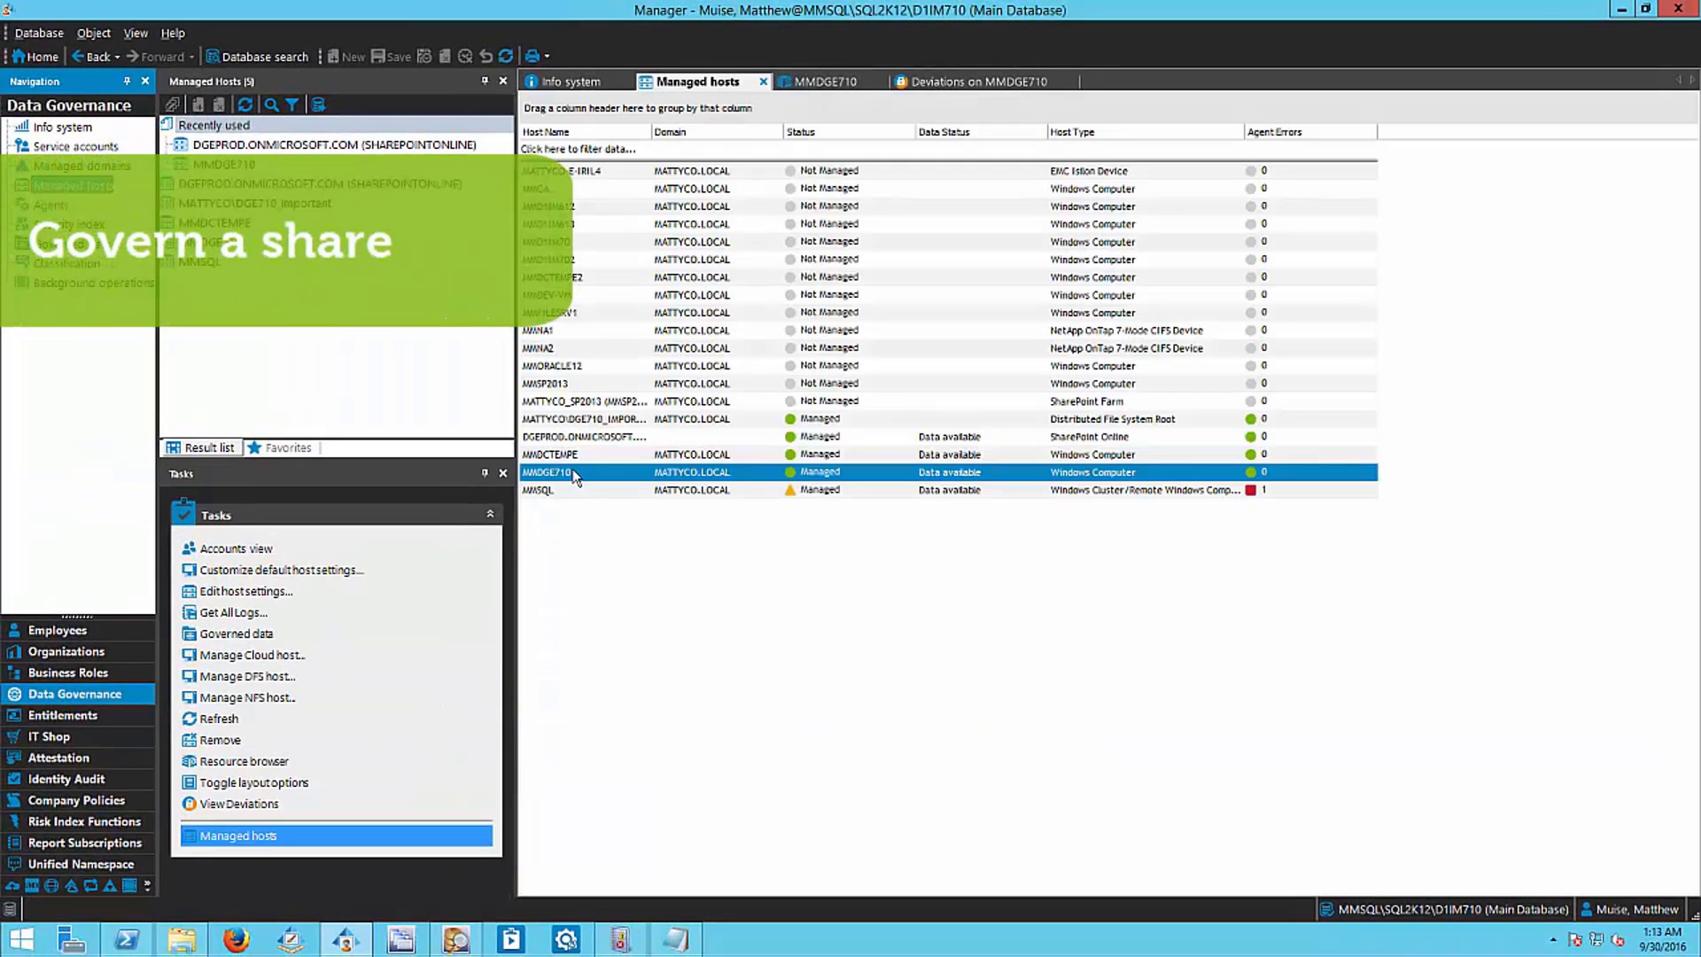
double_click(573, 471)
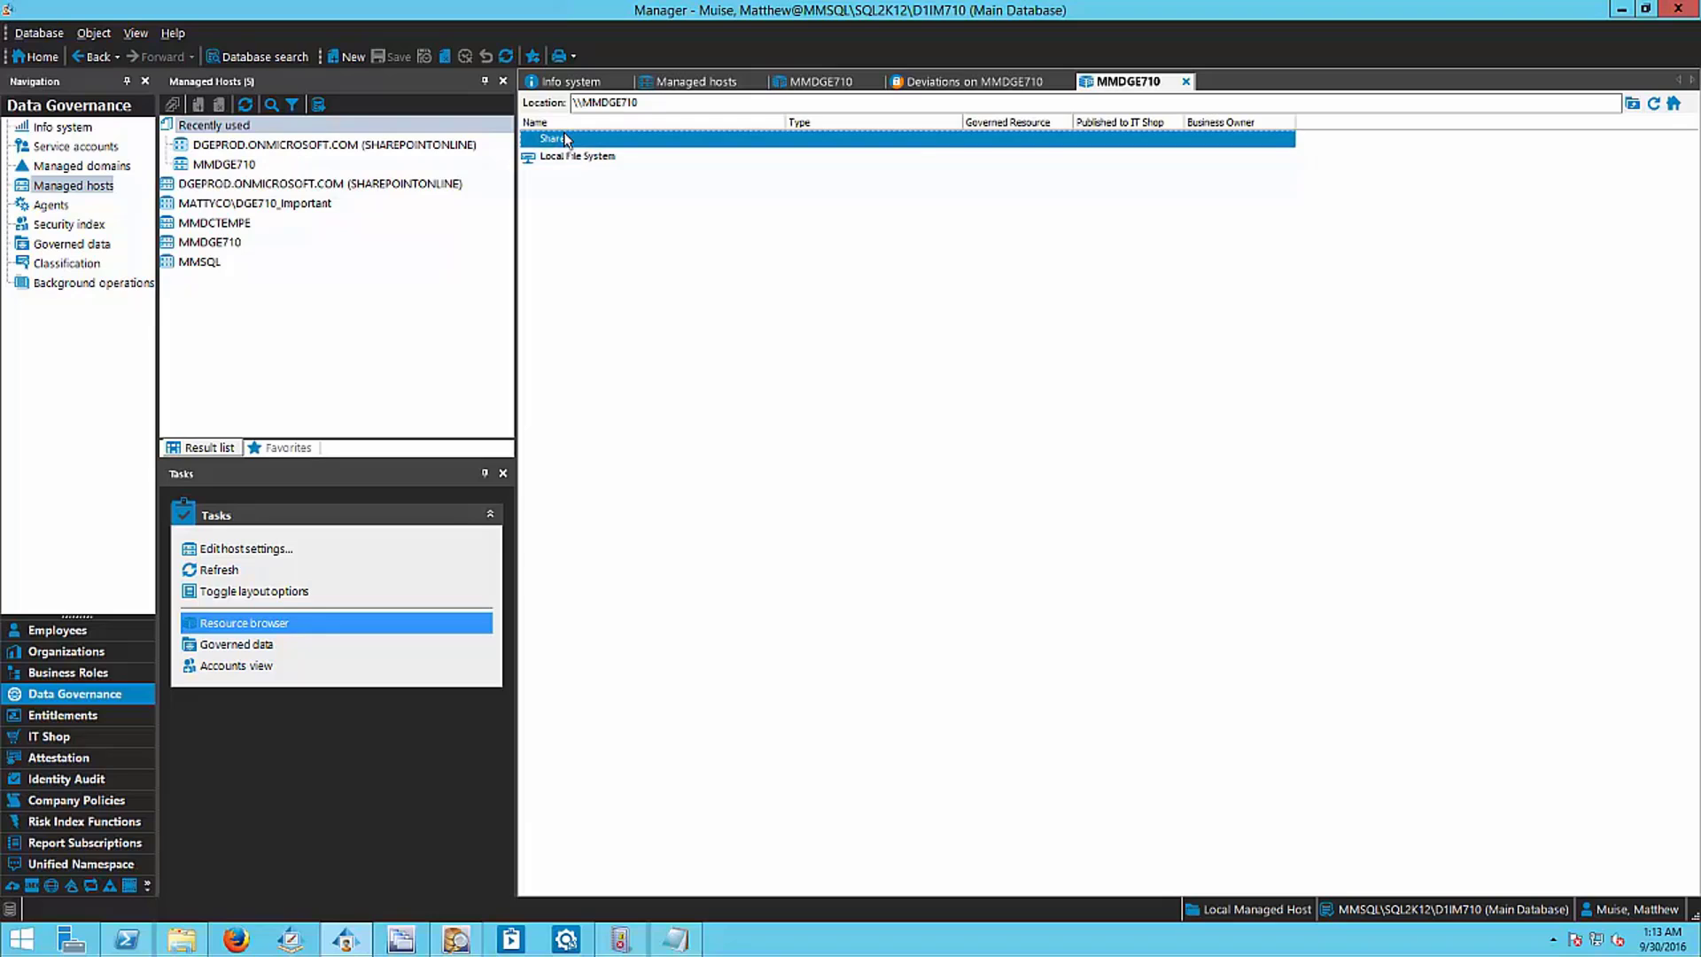
double_click(564, 137)
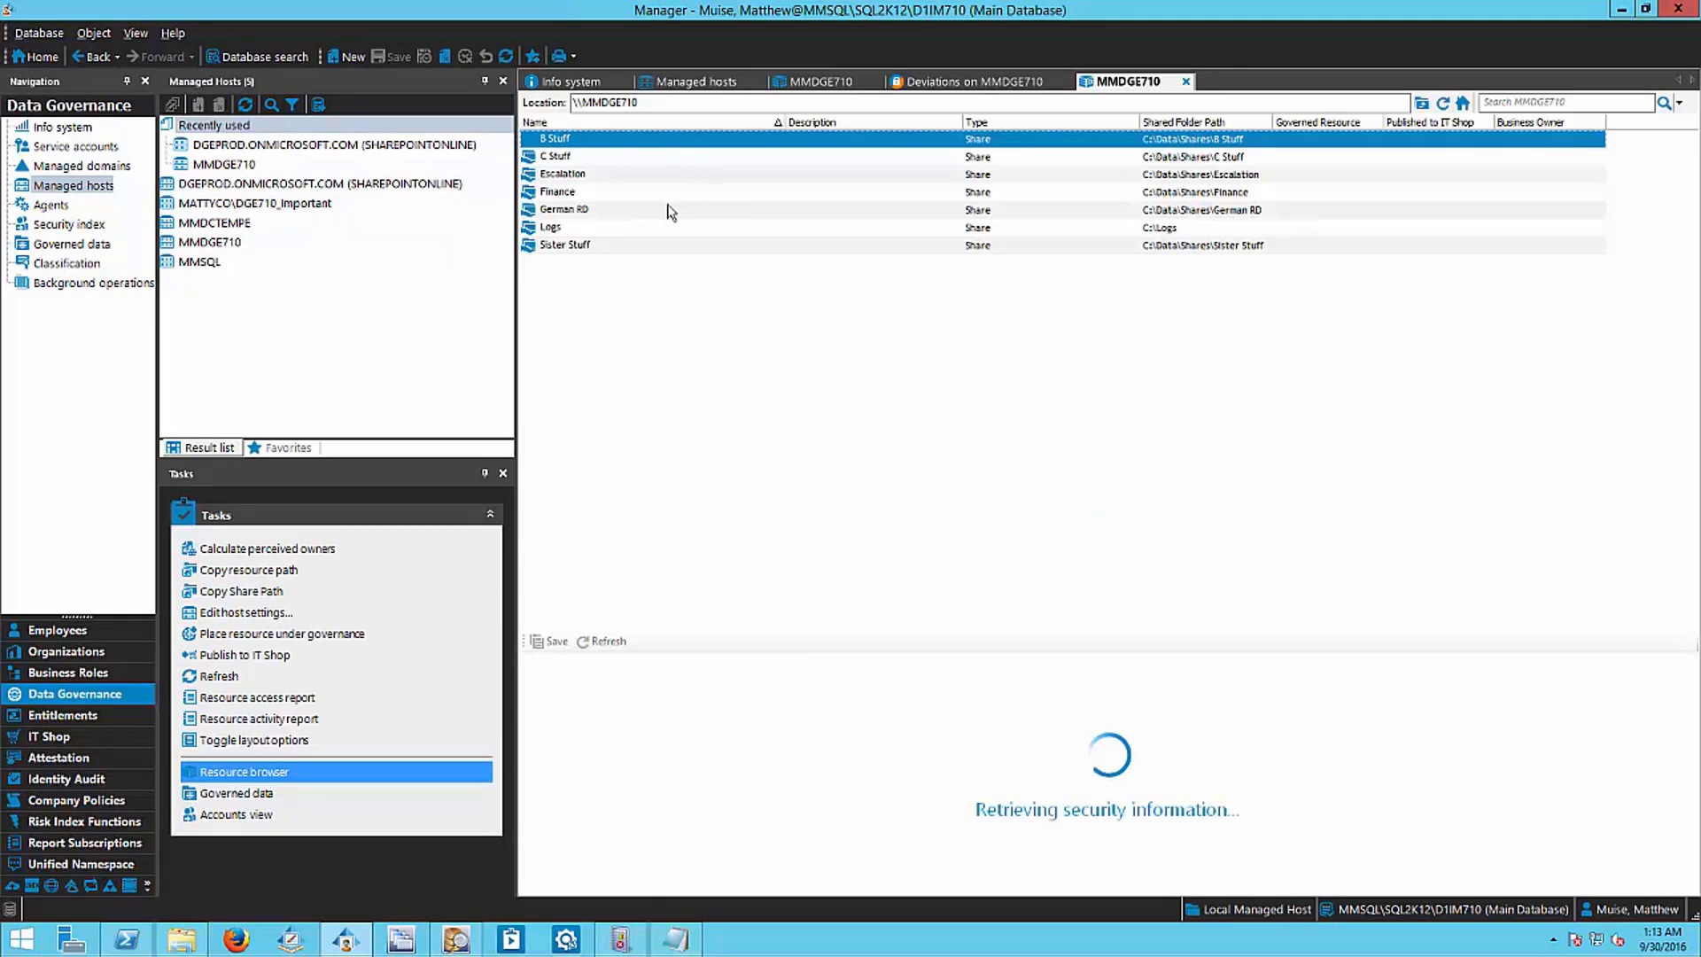
click(580, 245)
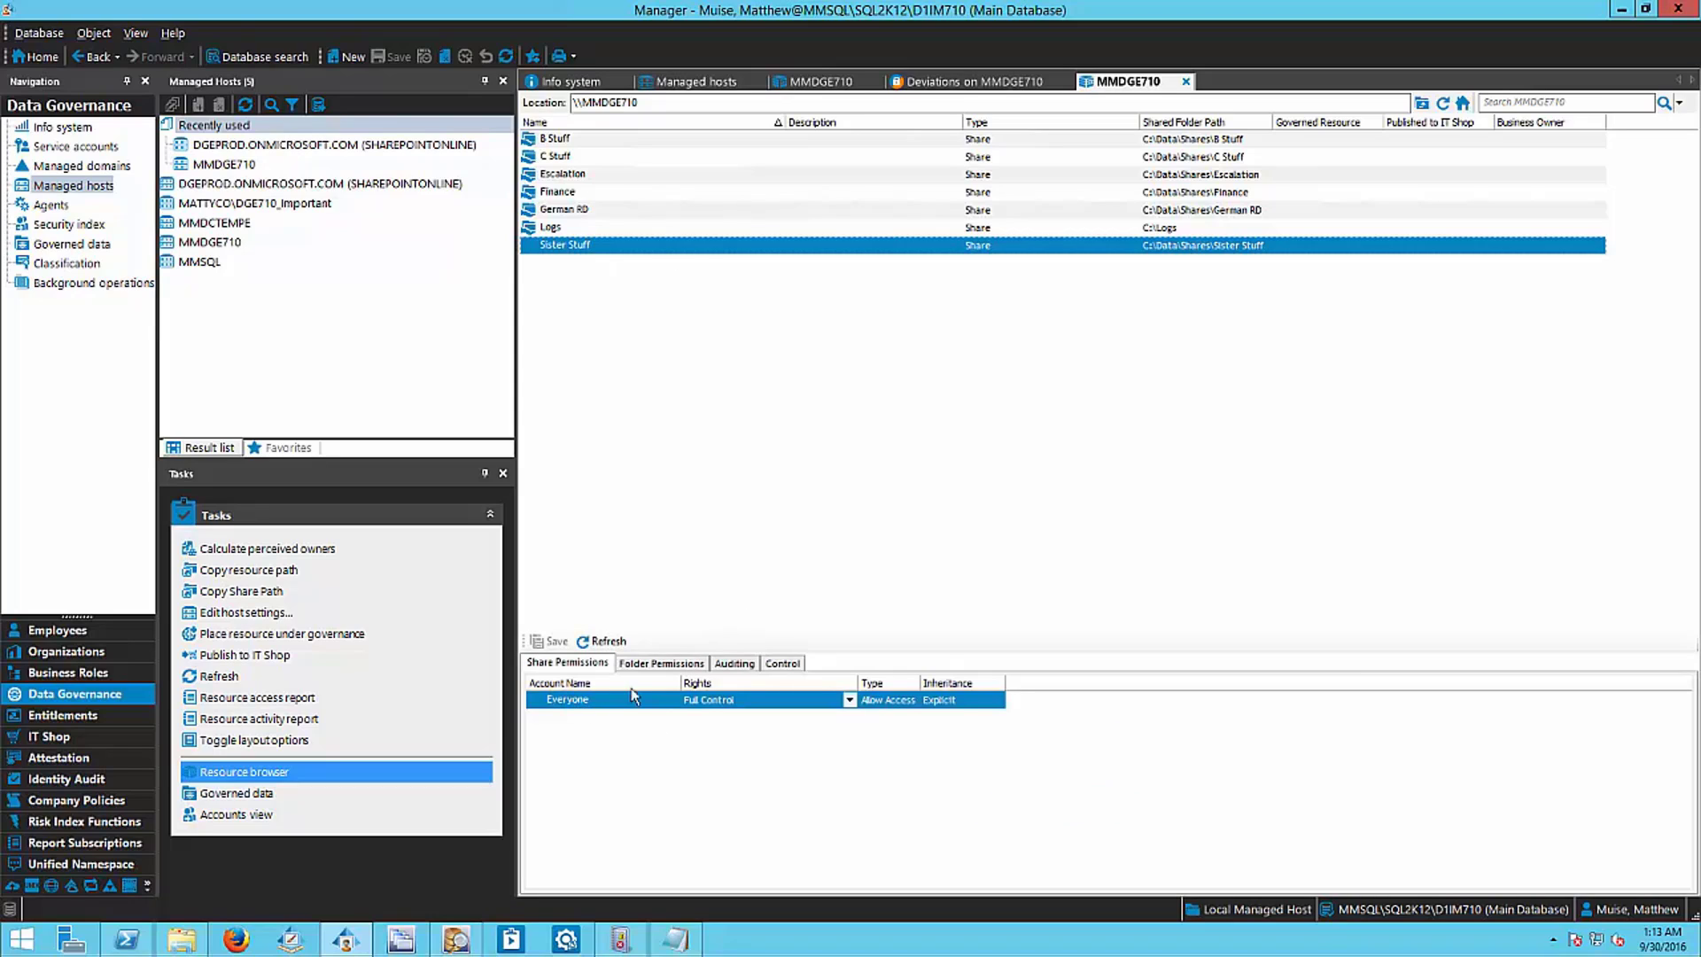
click(667, 663)
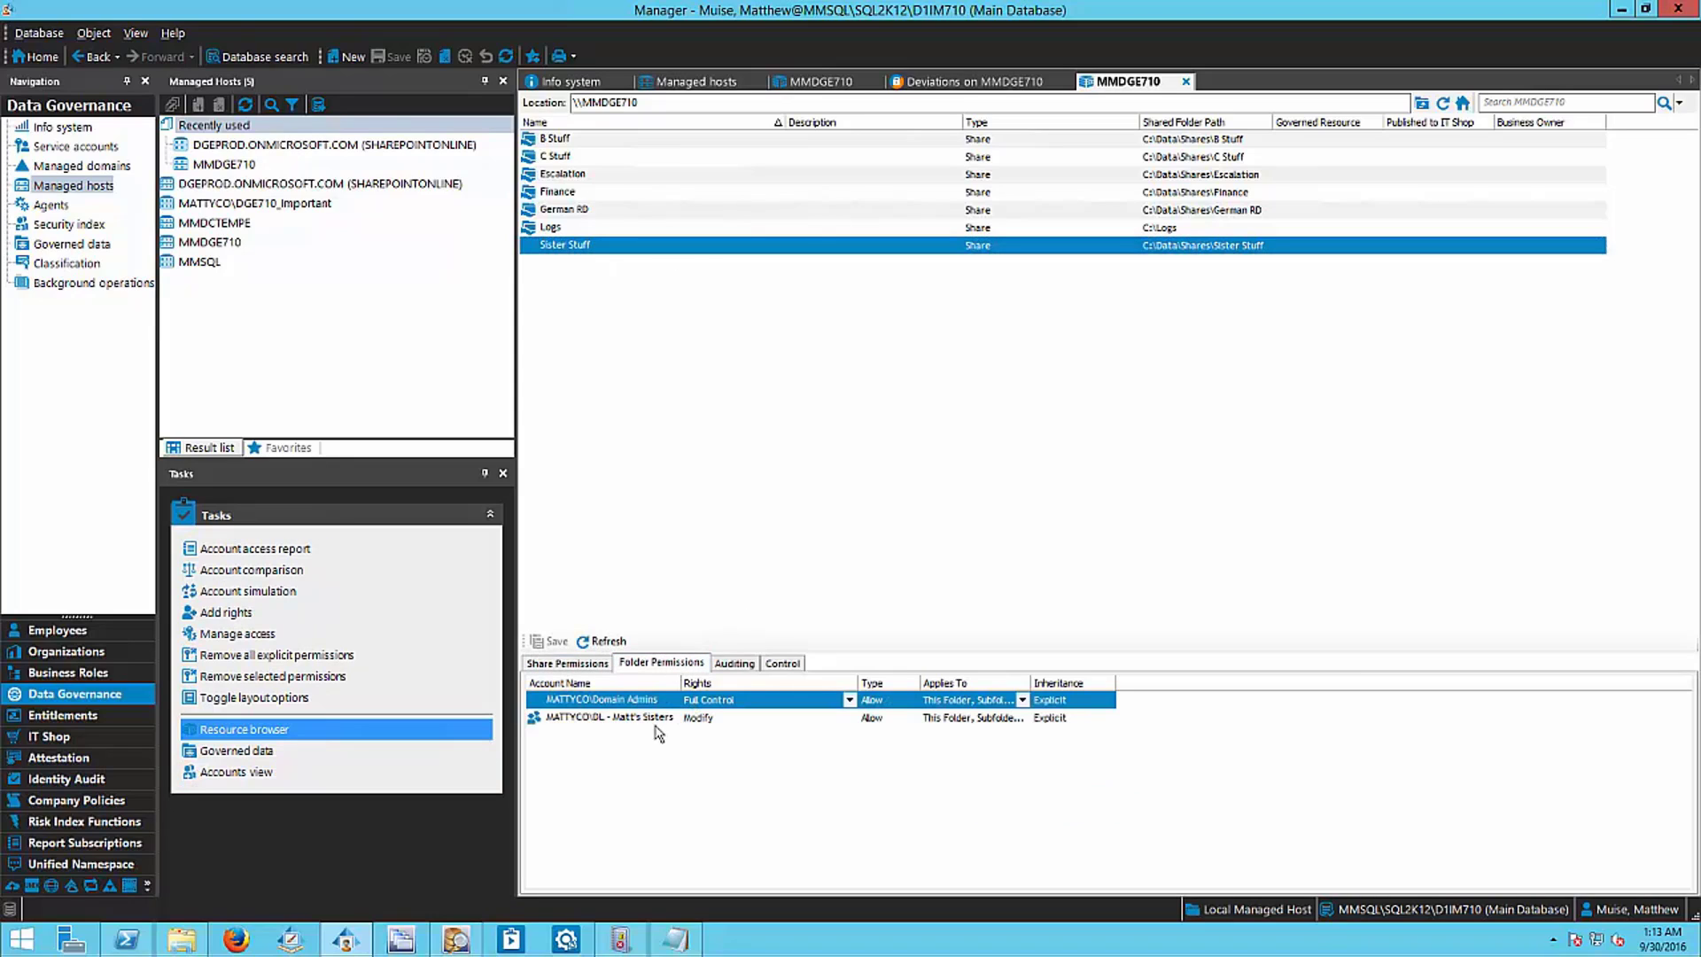
Step: Place the Sister Stuff share under governance, keeping its display name and the use of backing folder security for self-service
right_click(604, 243)
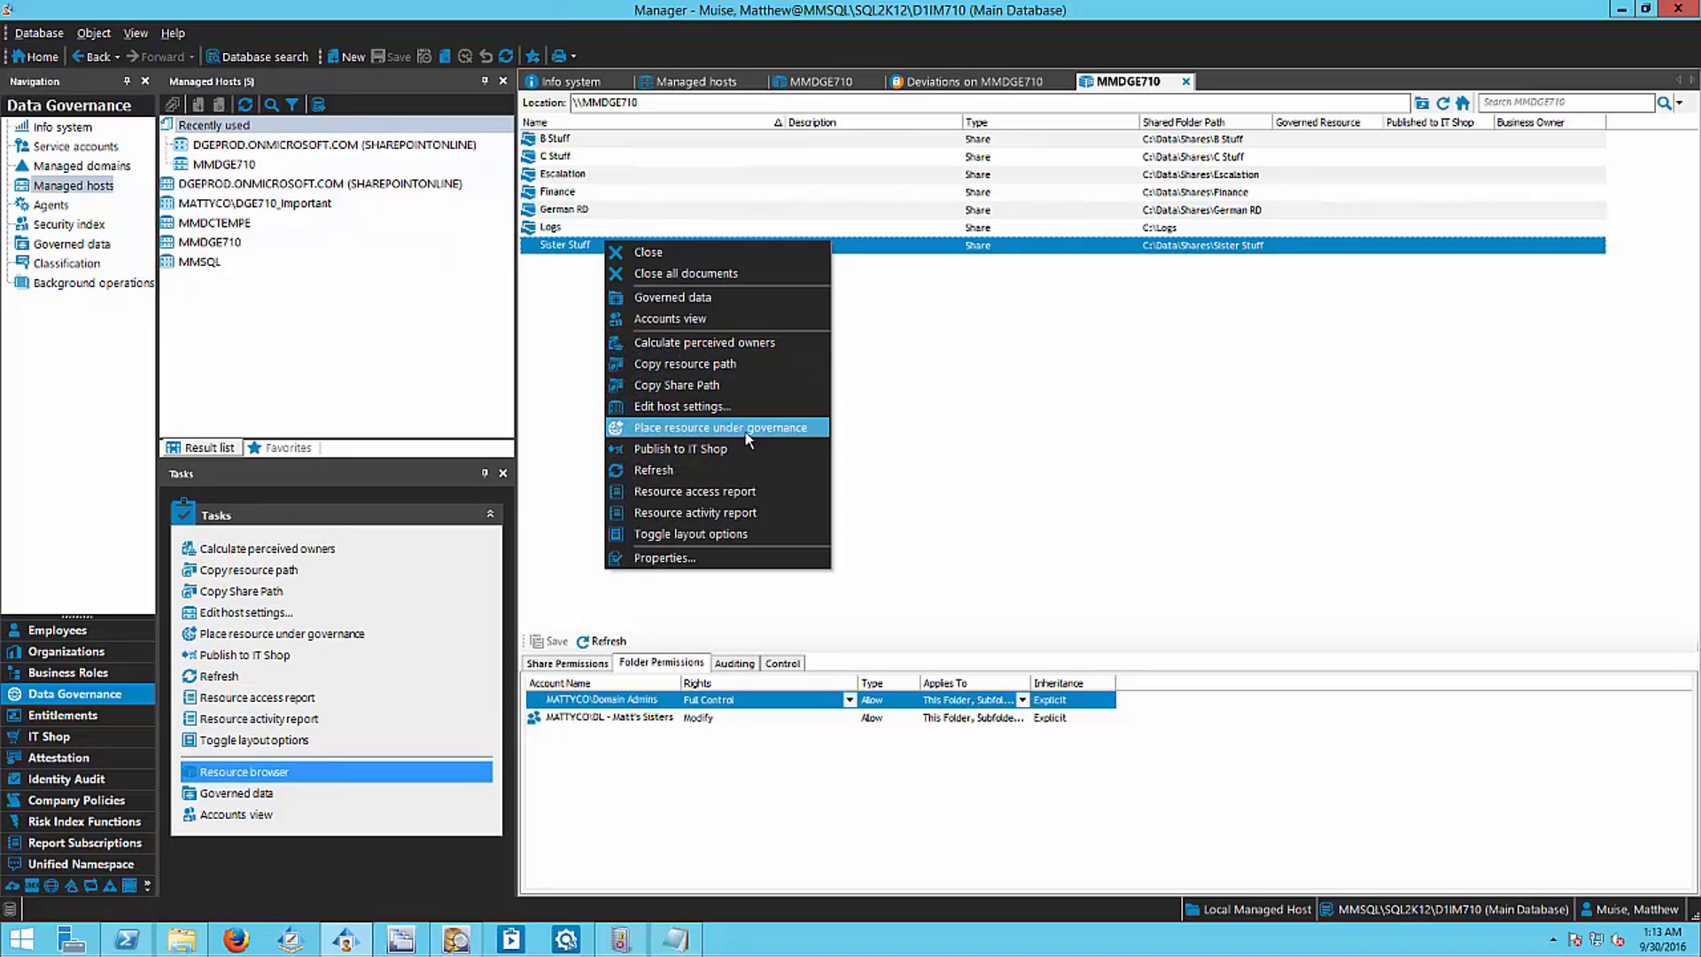
click(749, 432)
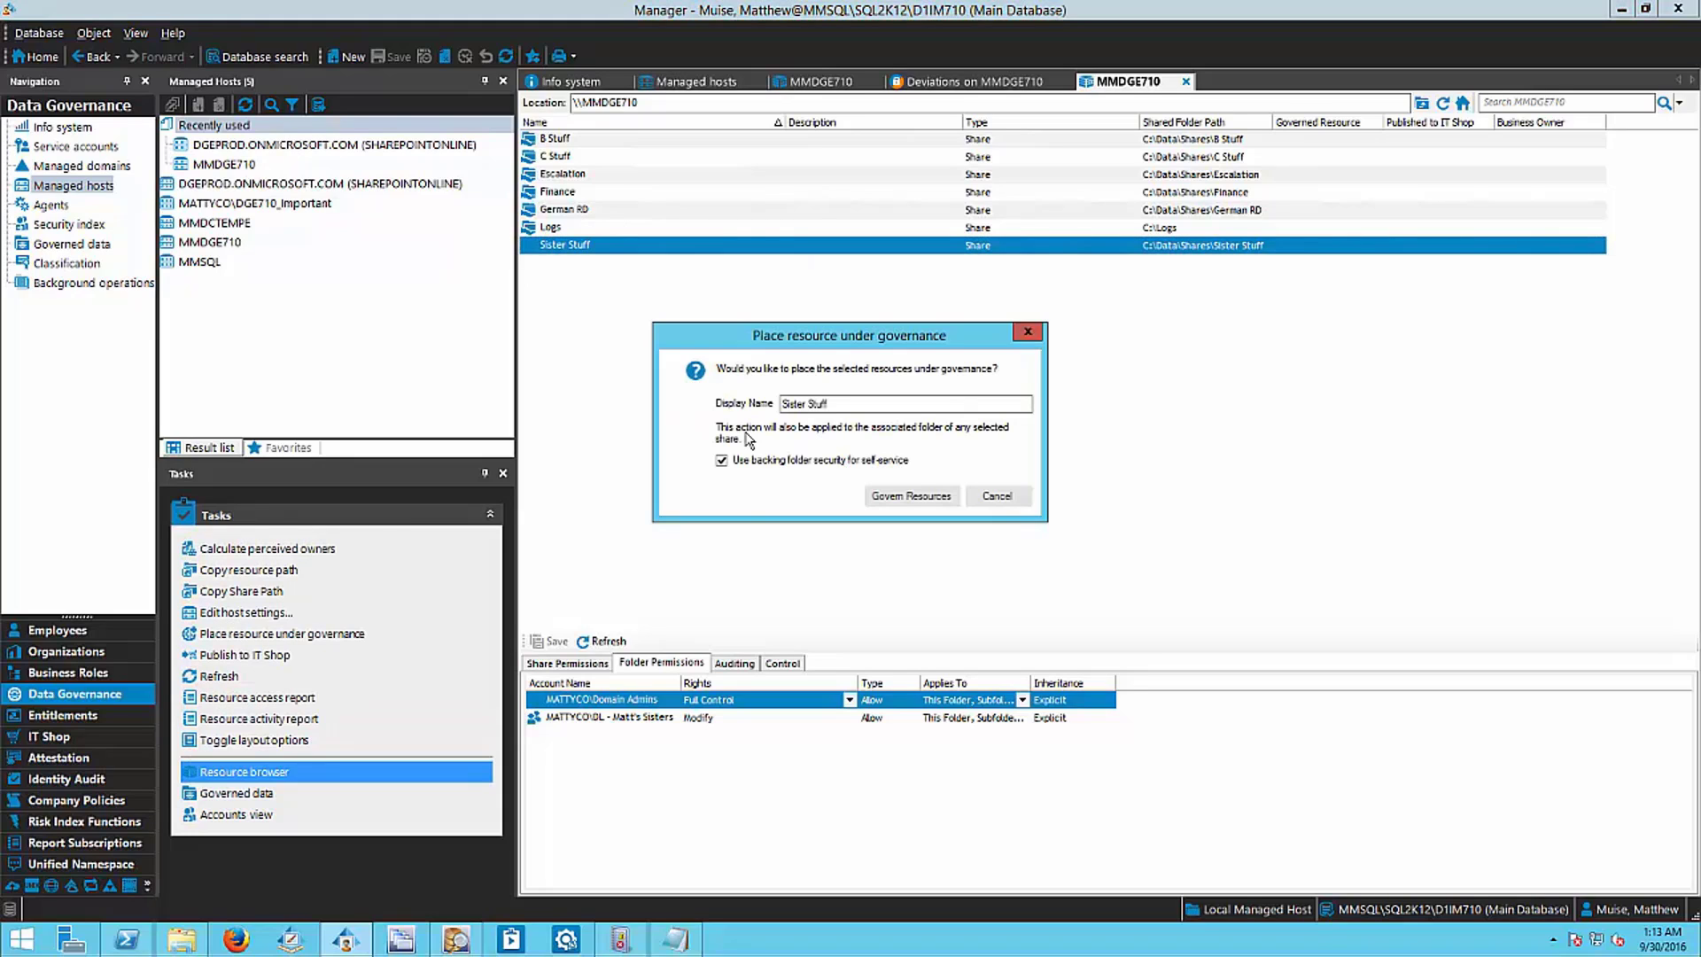
click(902, 496)
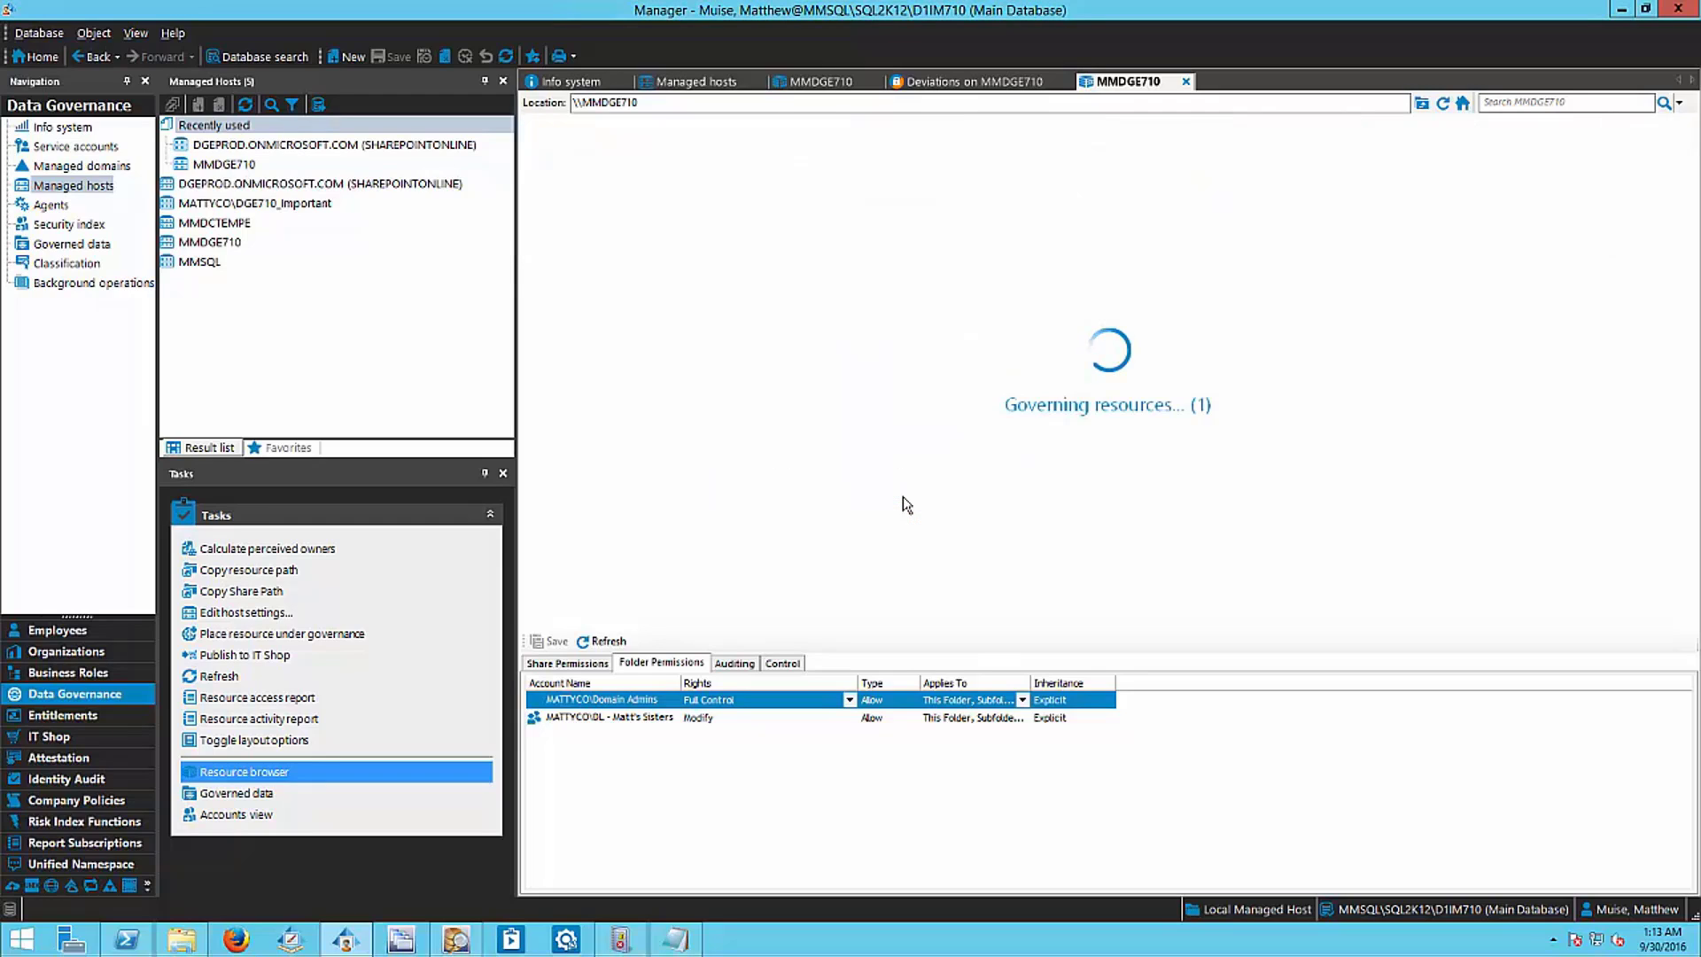
Step: Open the governed data list and review the Sister Stuff and Sales entries under MMDGE710
click(71, 244)
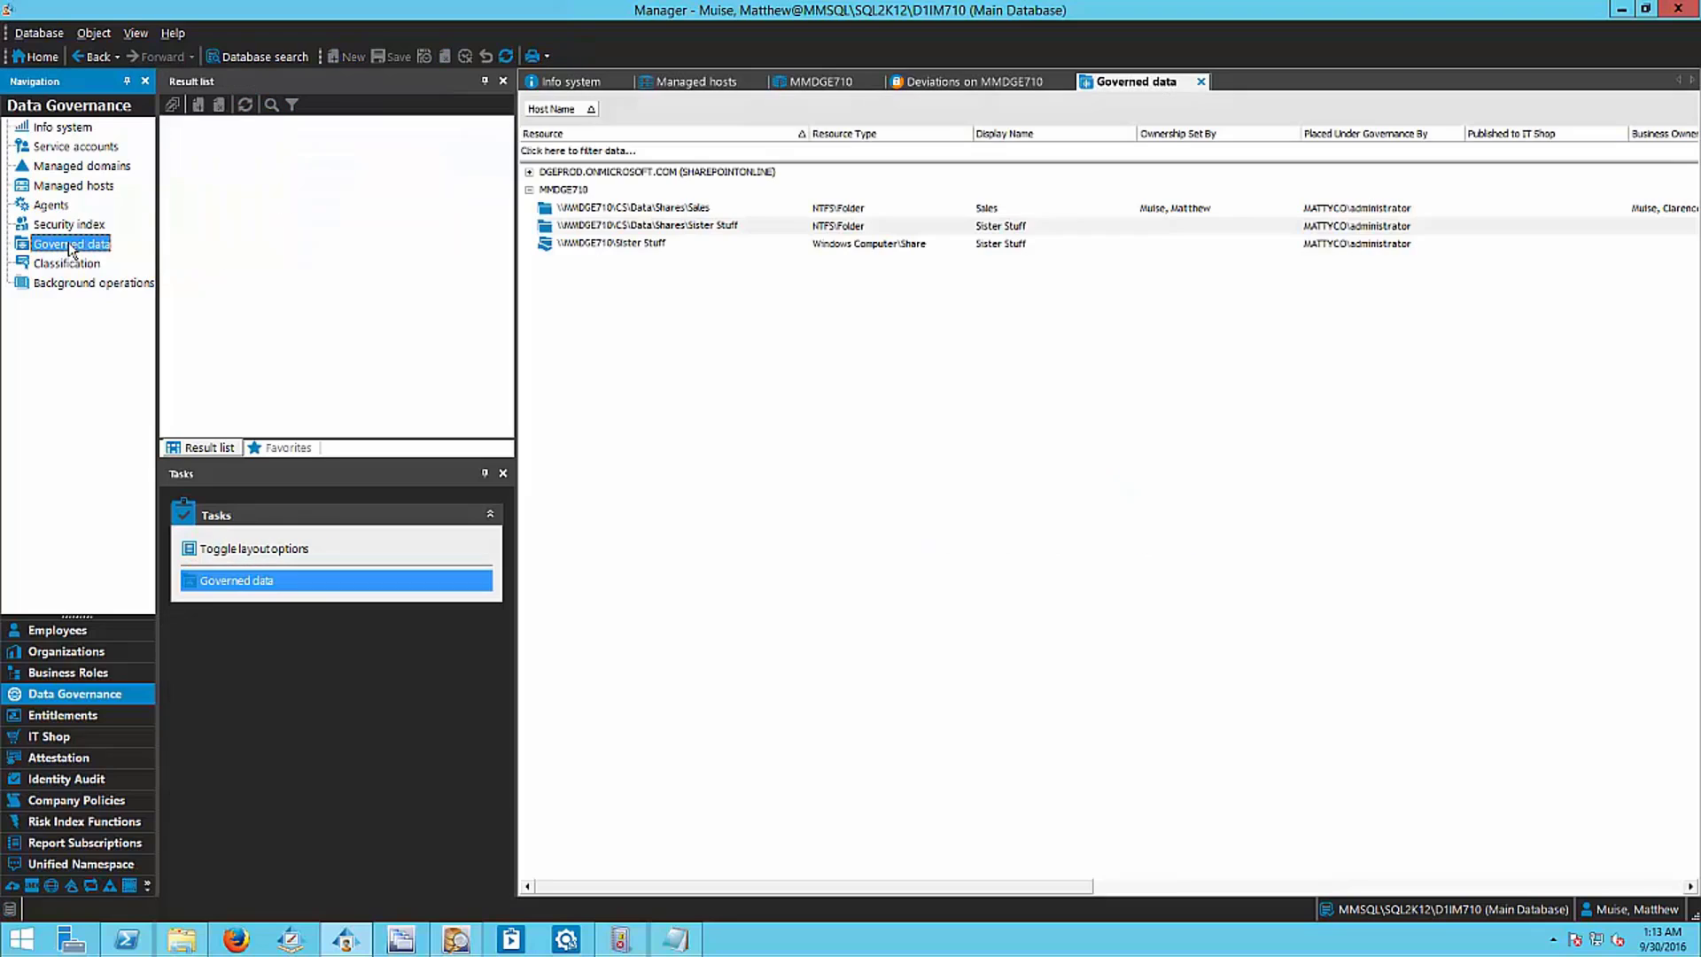
click(643, 245)
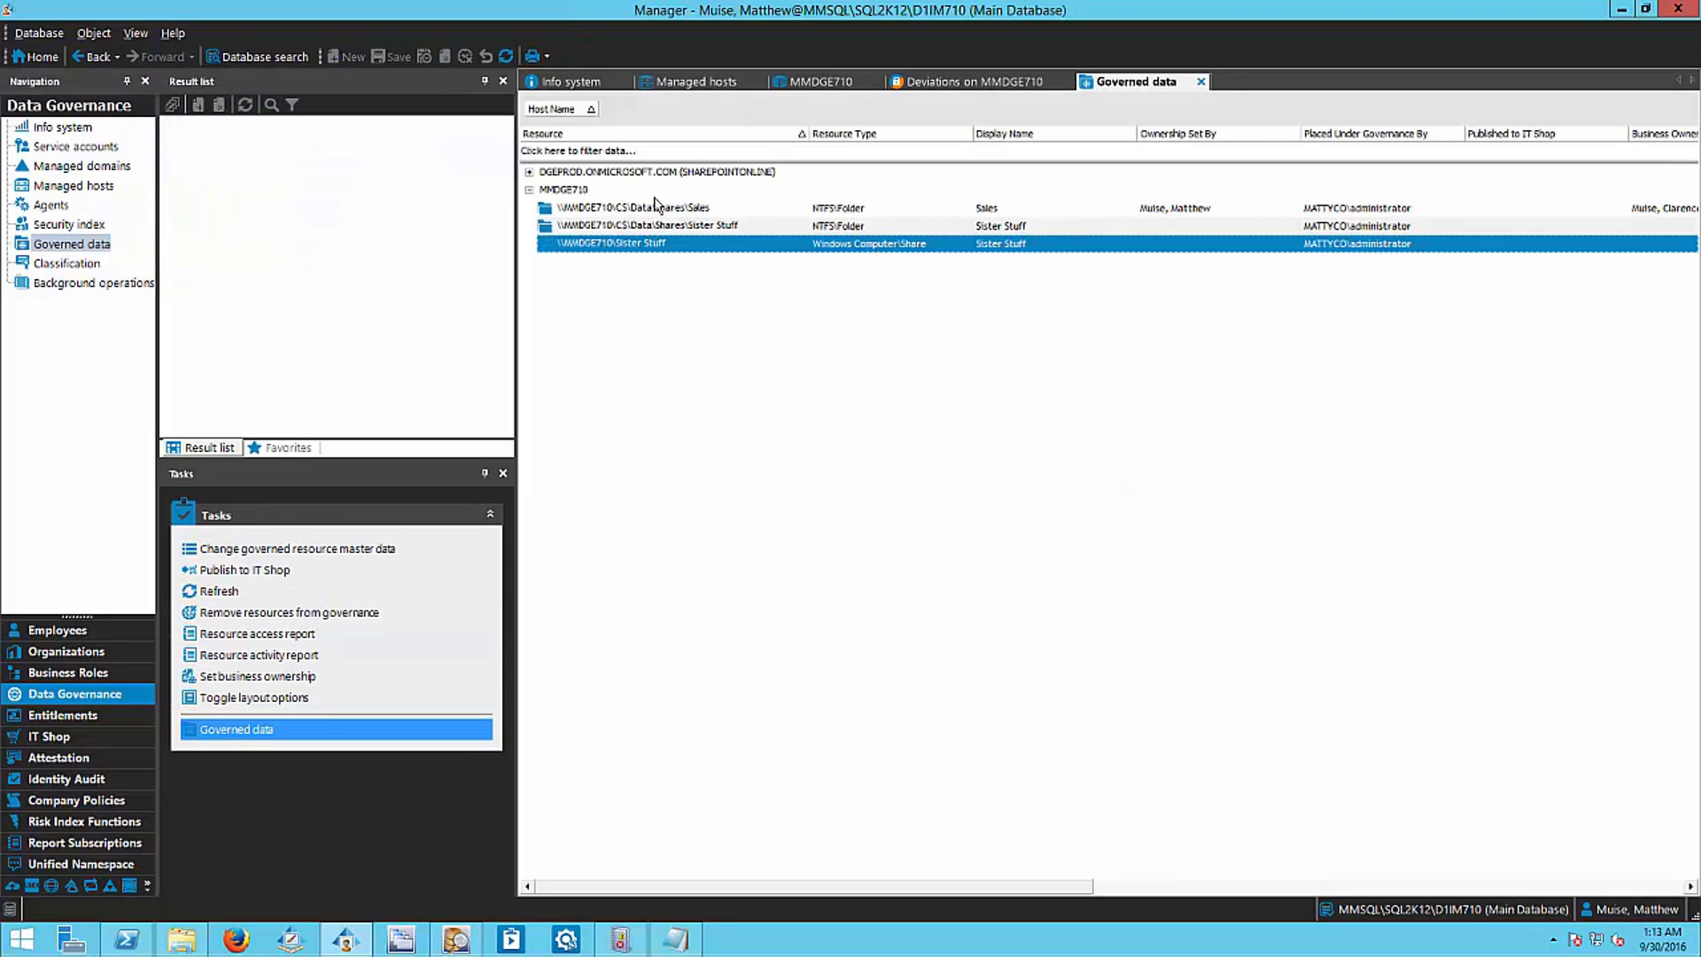
click(653, 210)
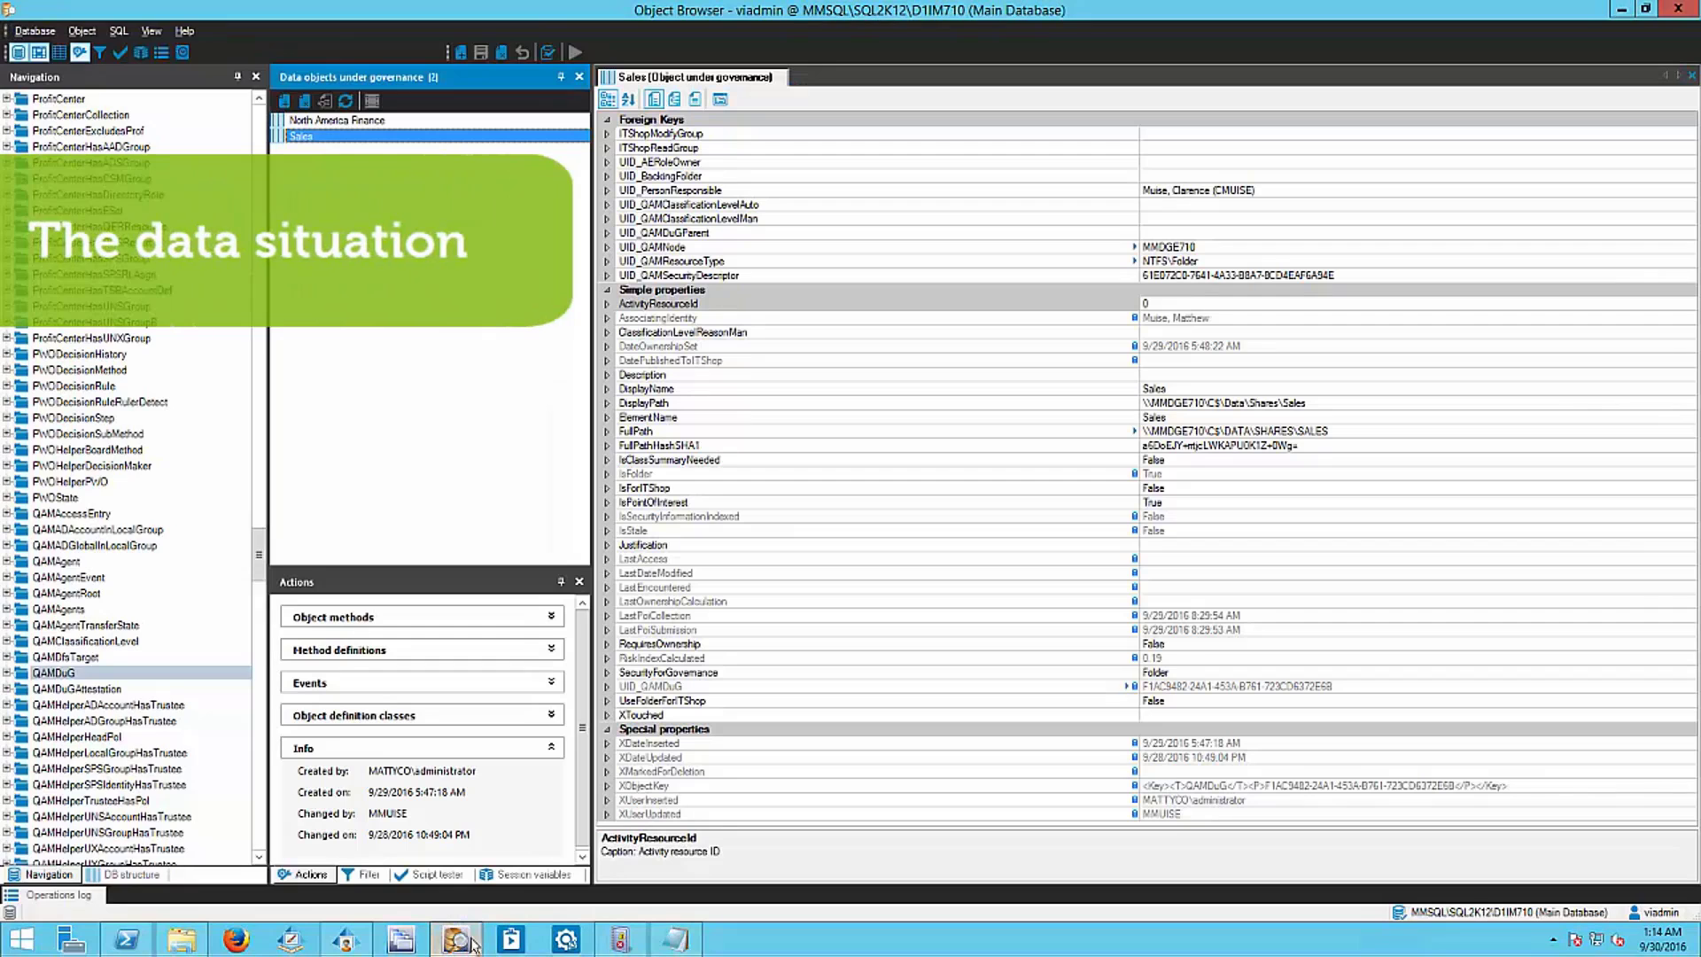
Step: In Object Browser, refresh the data objects under governance and inspect the properties of both Sister Stuff records
click(345, 104)
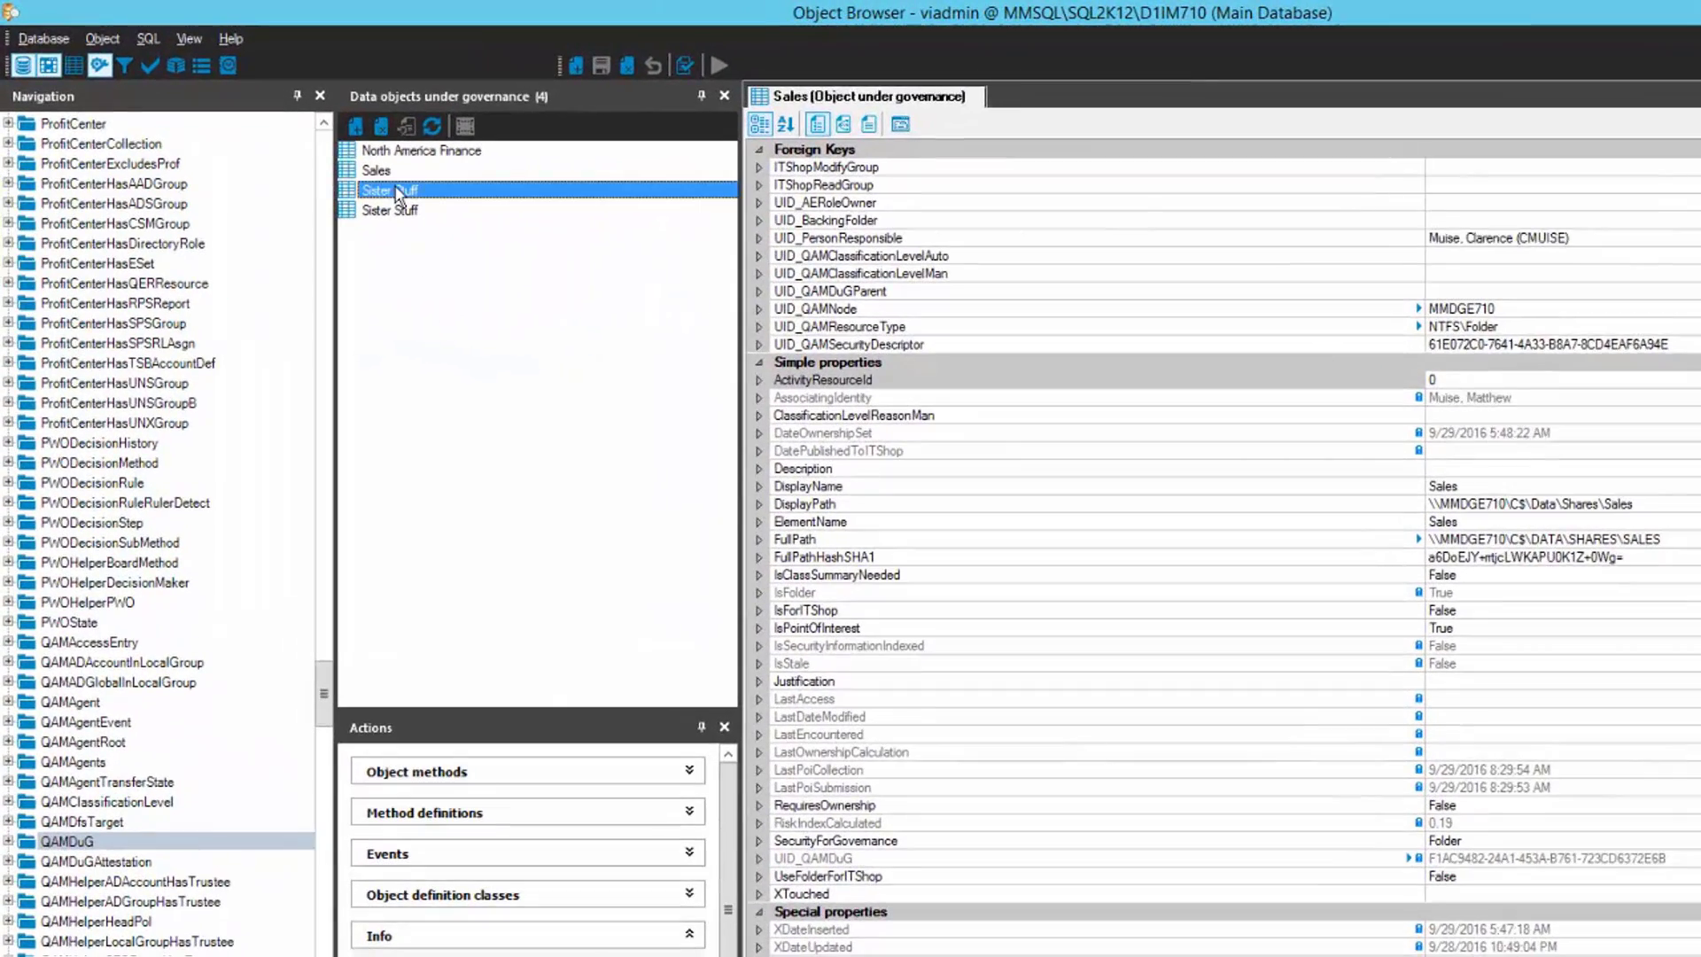
click(420, 181)
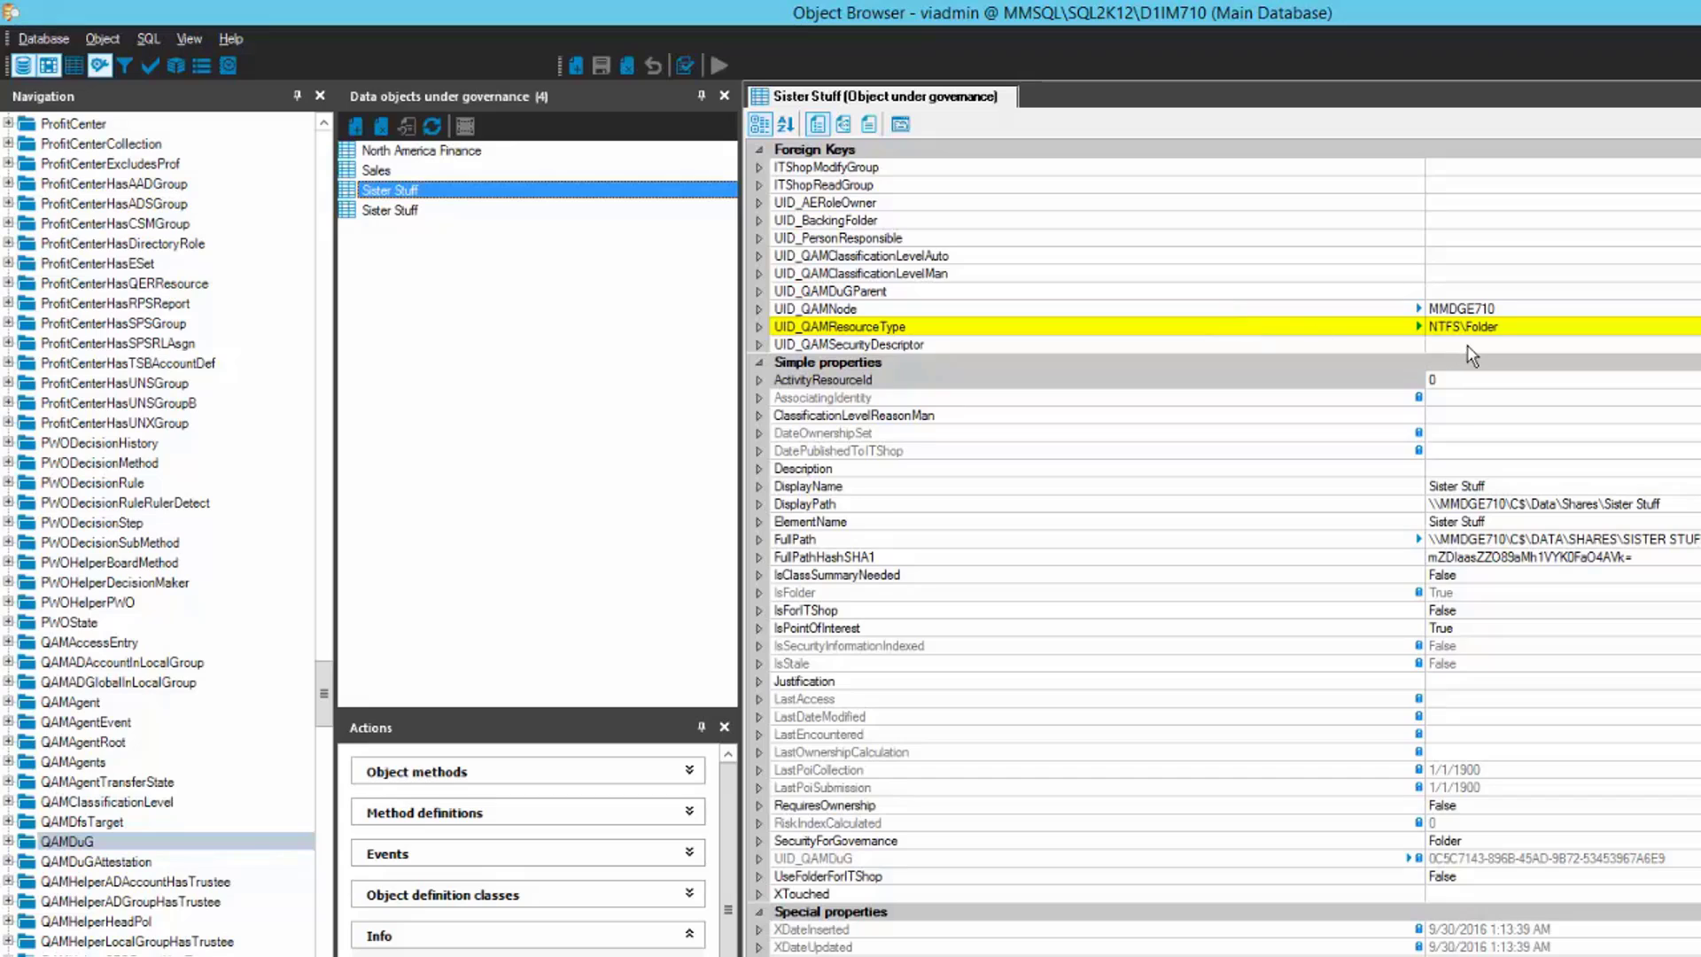
click(401, 210)
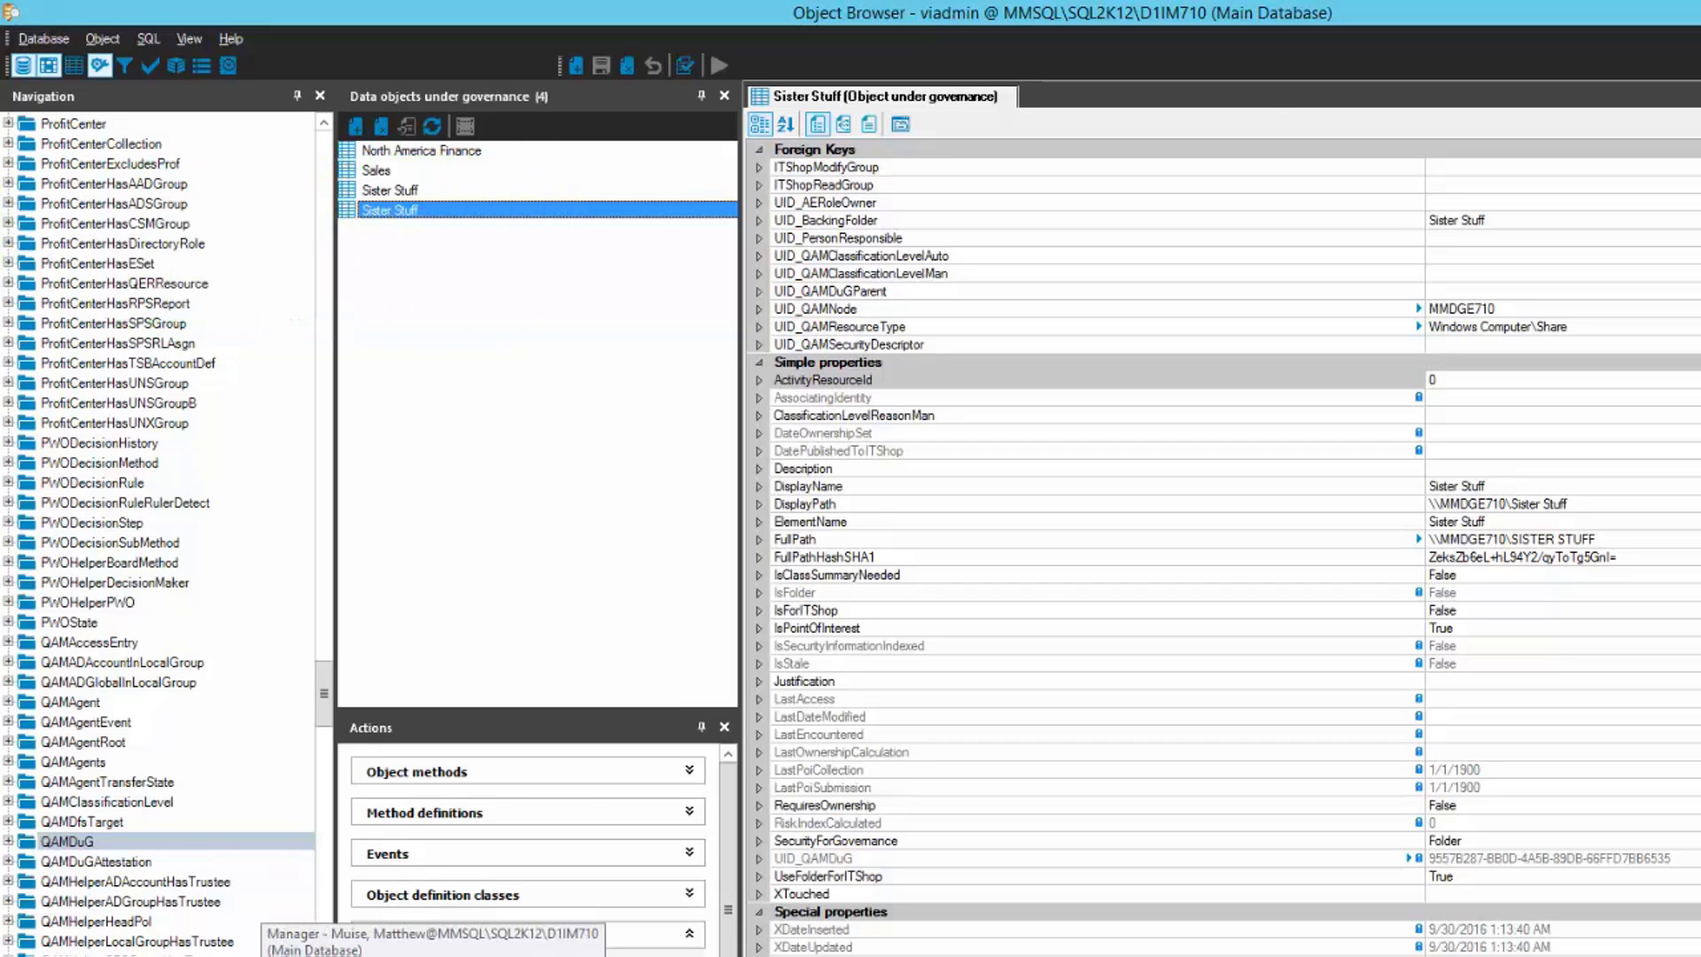
Step: Switch back to Manager and show the deviations on MMDGE710
click(301, 953)
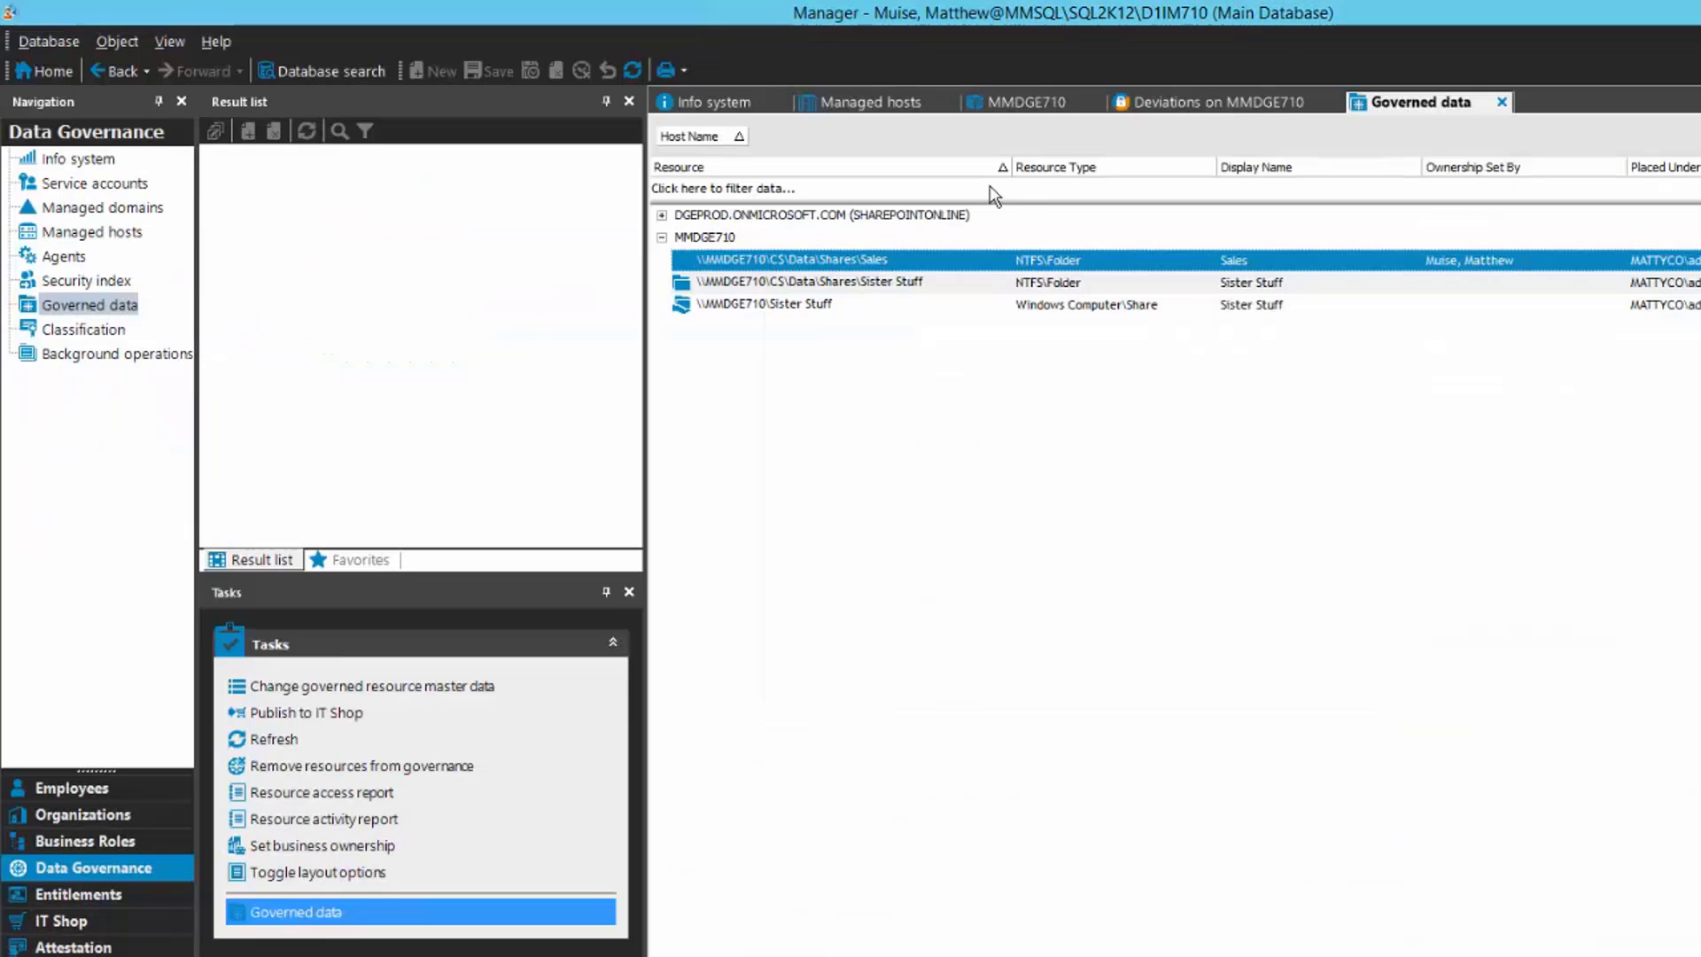
click(1156, 100)
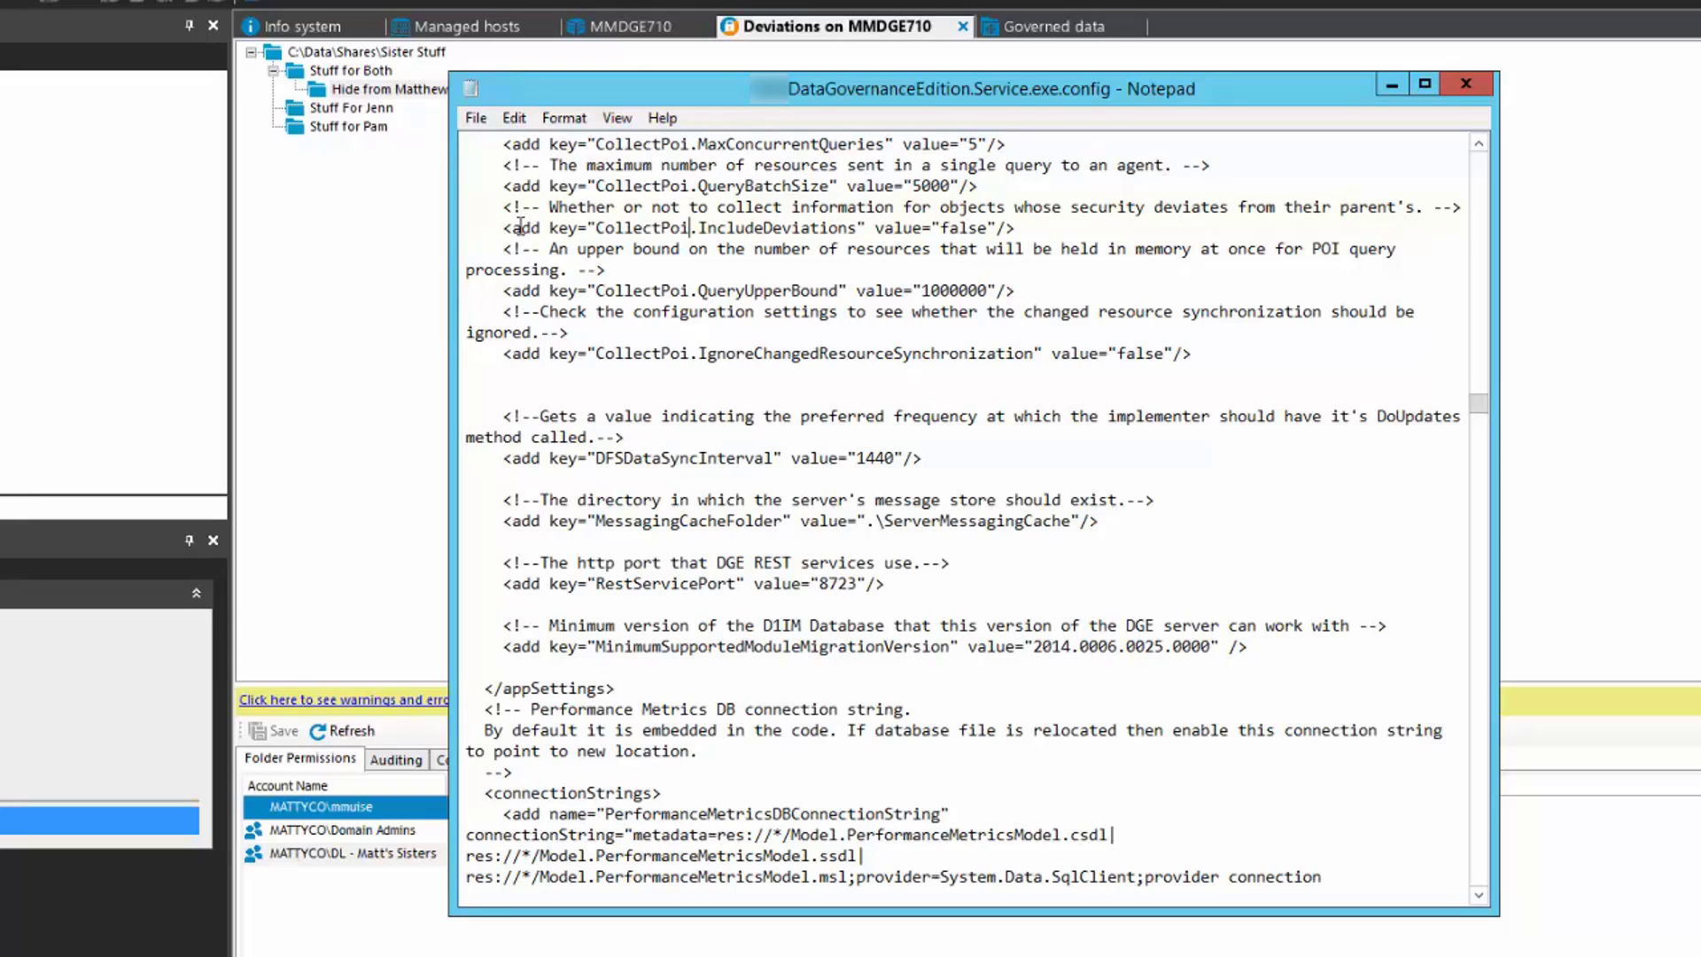
Step: Set the CollectPoi.IncludeDeviations value to "true" in DataGovernanceEdition.Service.exe.config
click(692, 227)
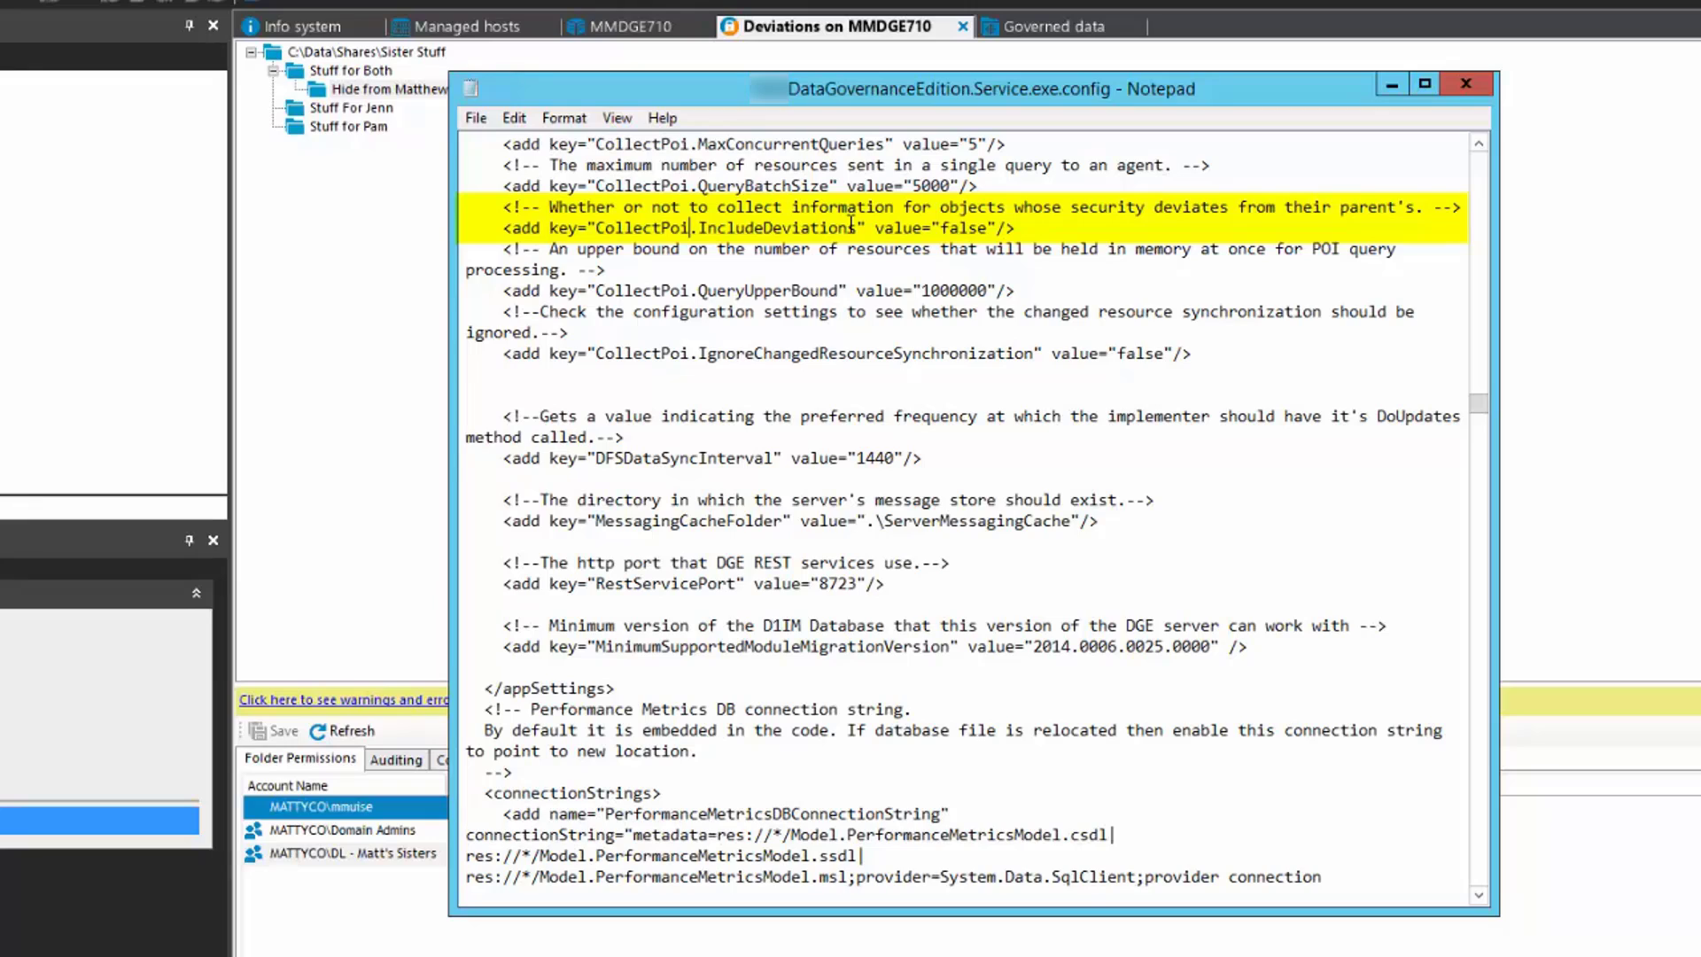
click(989, 228)
key(BackSpace)
key(BackSpace)
key(BackSpace)
key(BackSpace)
key(BackSpace)
text(true)
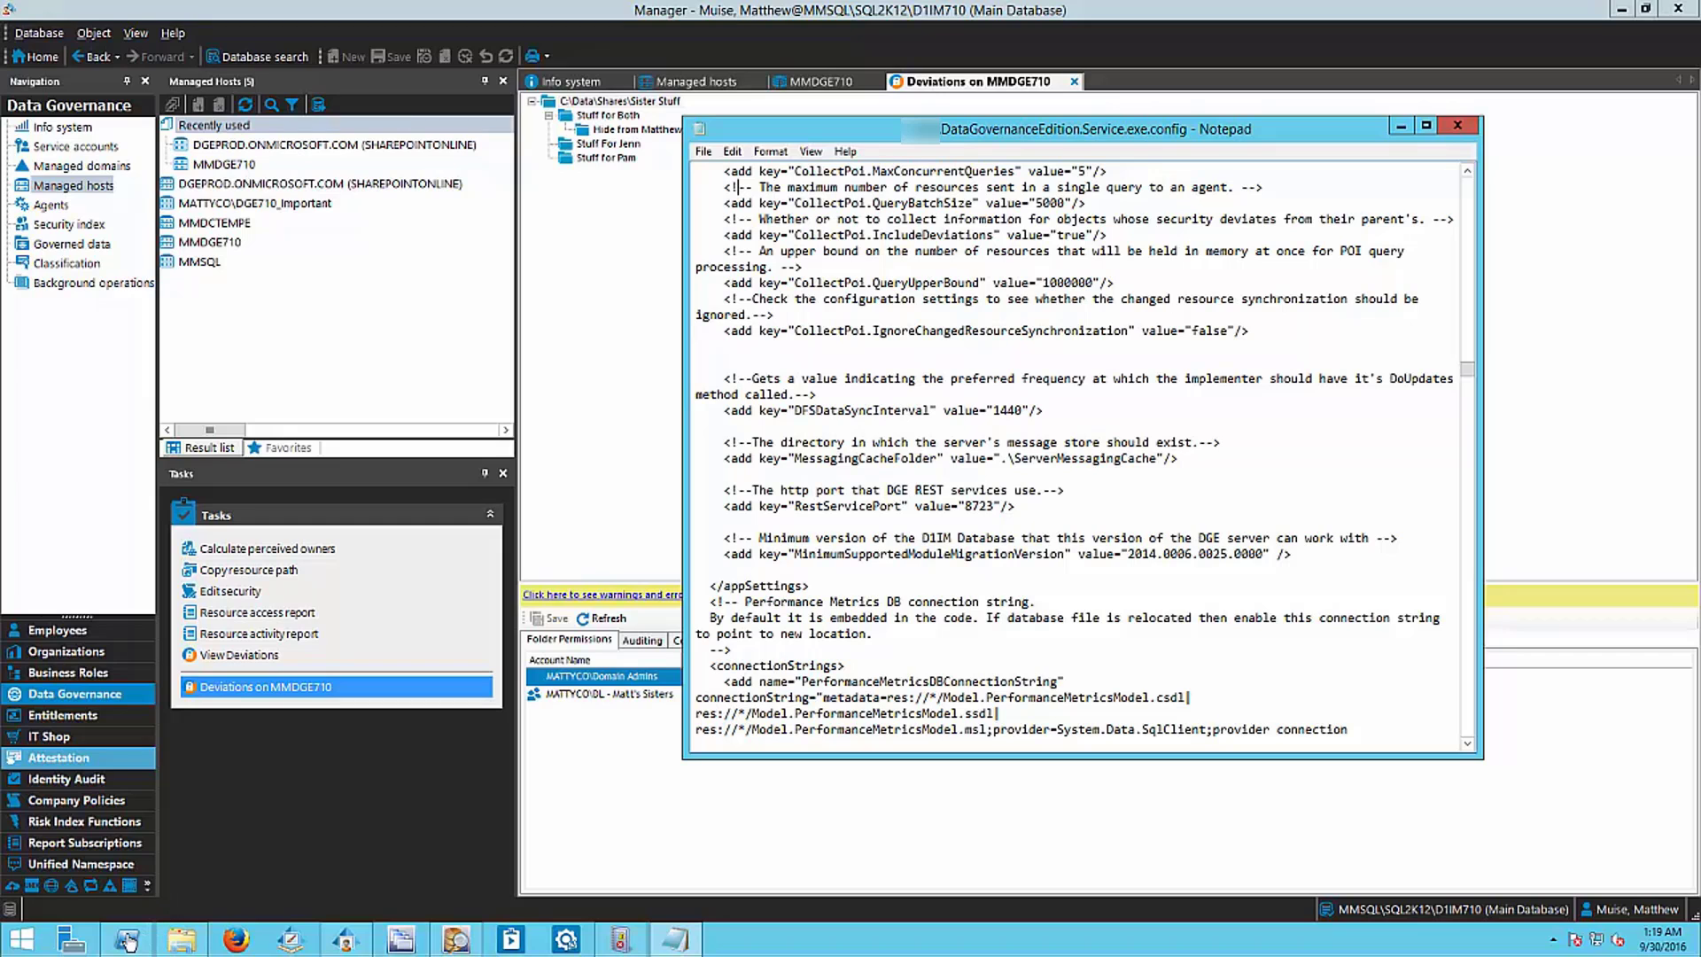
Step: Switch to PowerShell, run the prepared Trigger-QDataUnderGovernanceCollection command for the managed host, and minimize the console
click(126, 941)
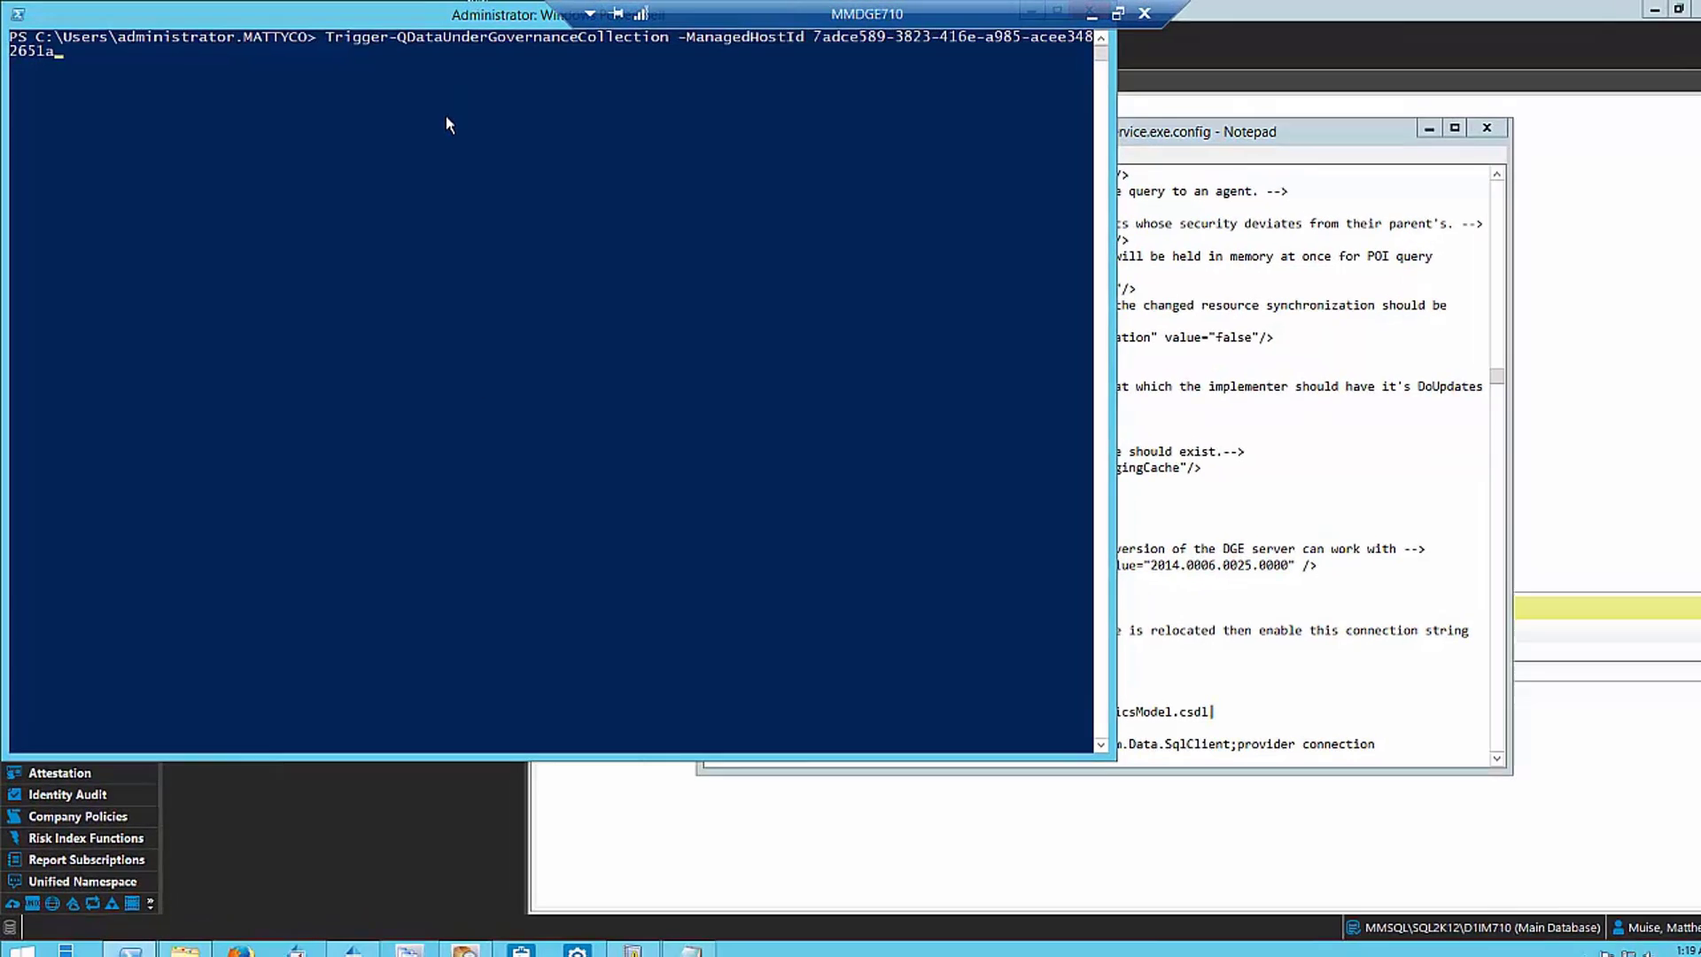
click(449, 113)
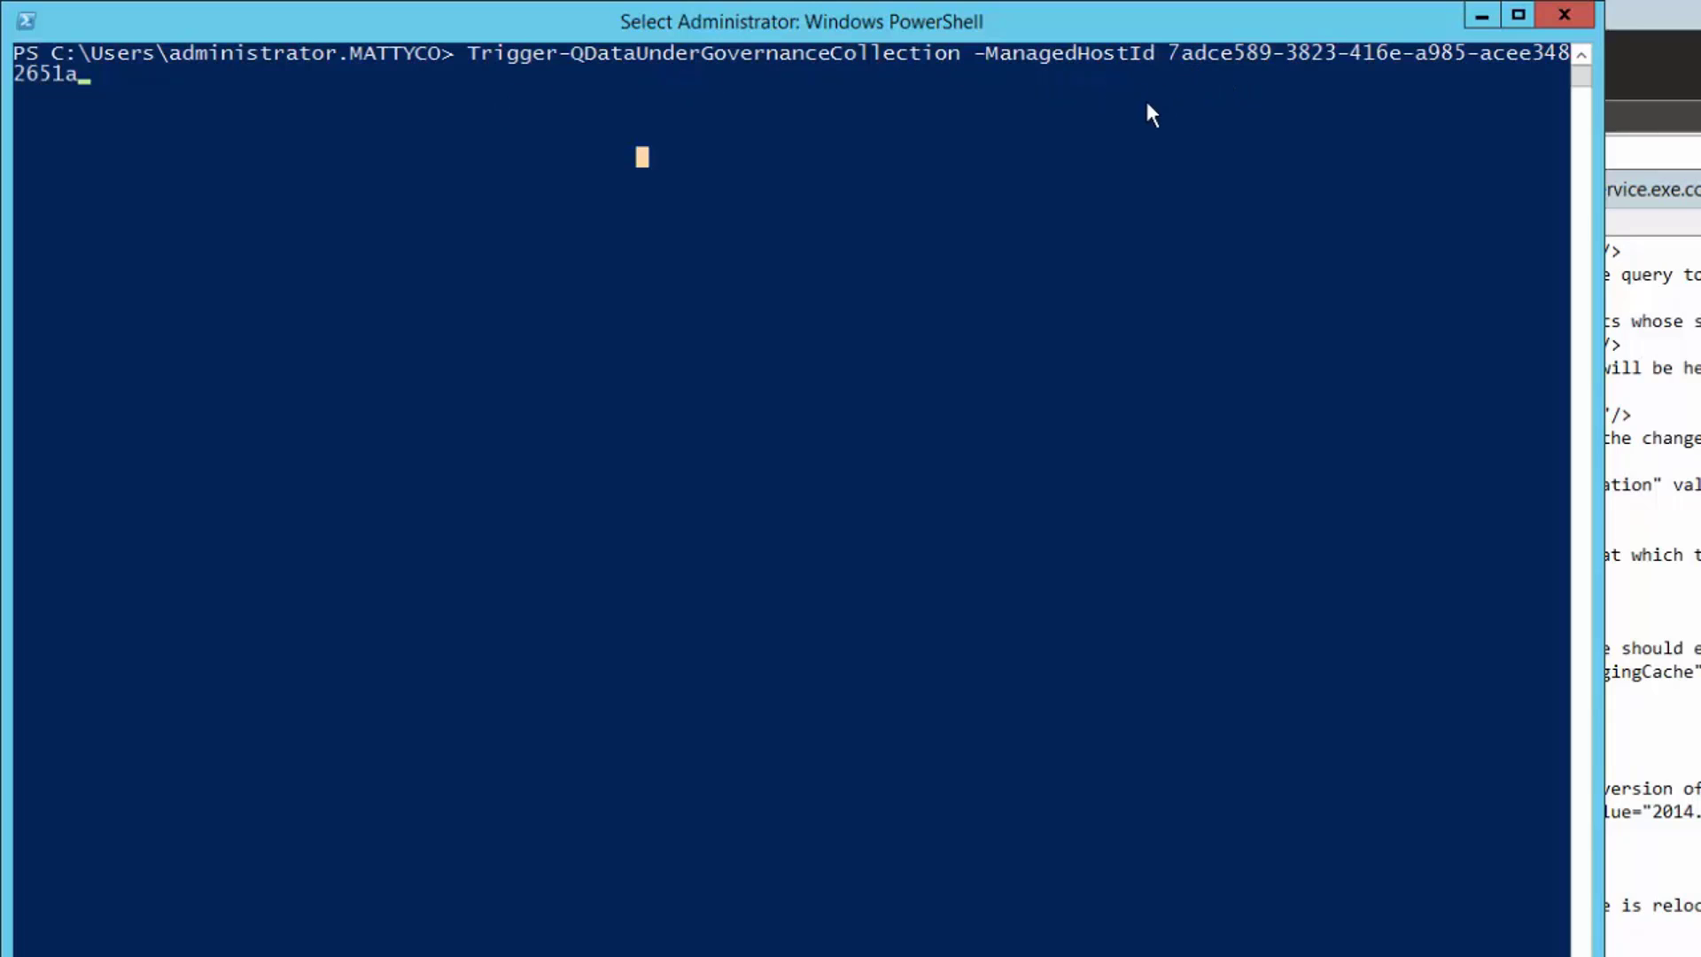
click(192, 96)
key(Escape)
key(Return)
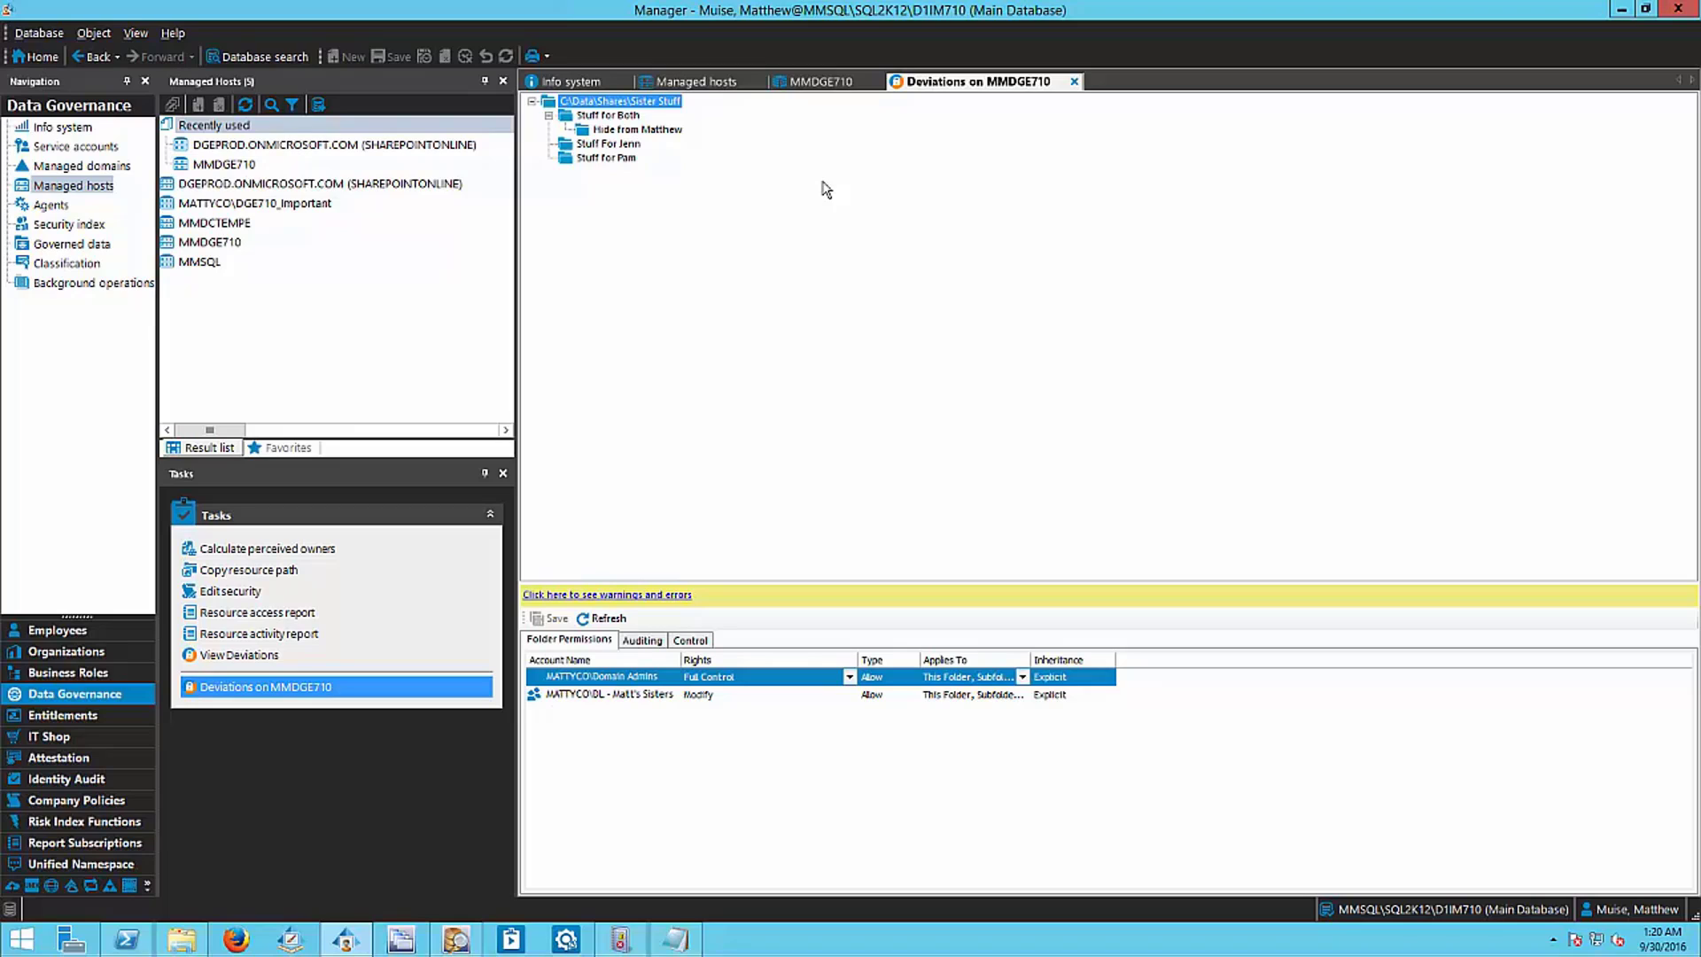
click(131, 938)
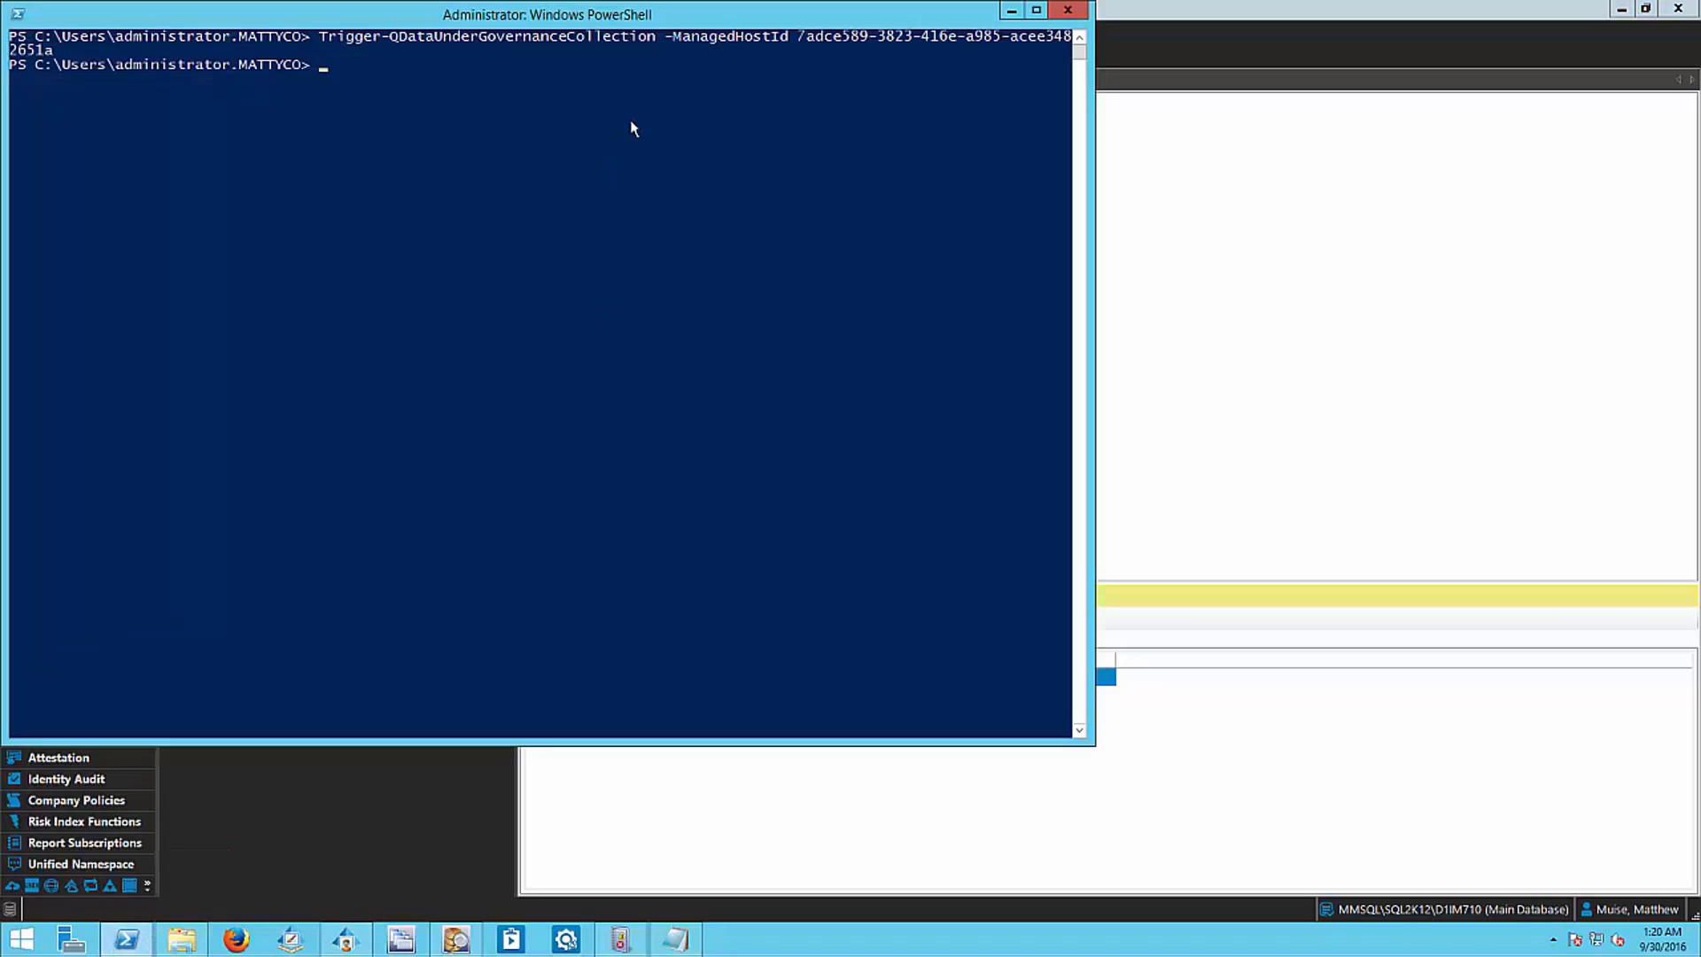
click(1010, 11)
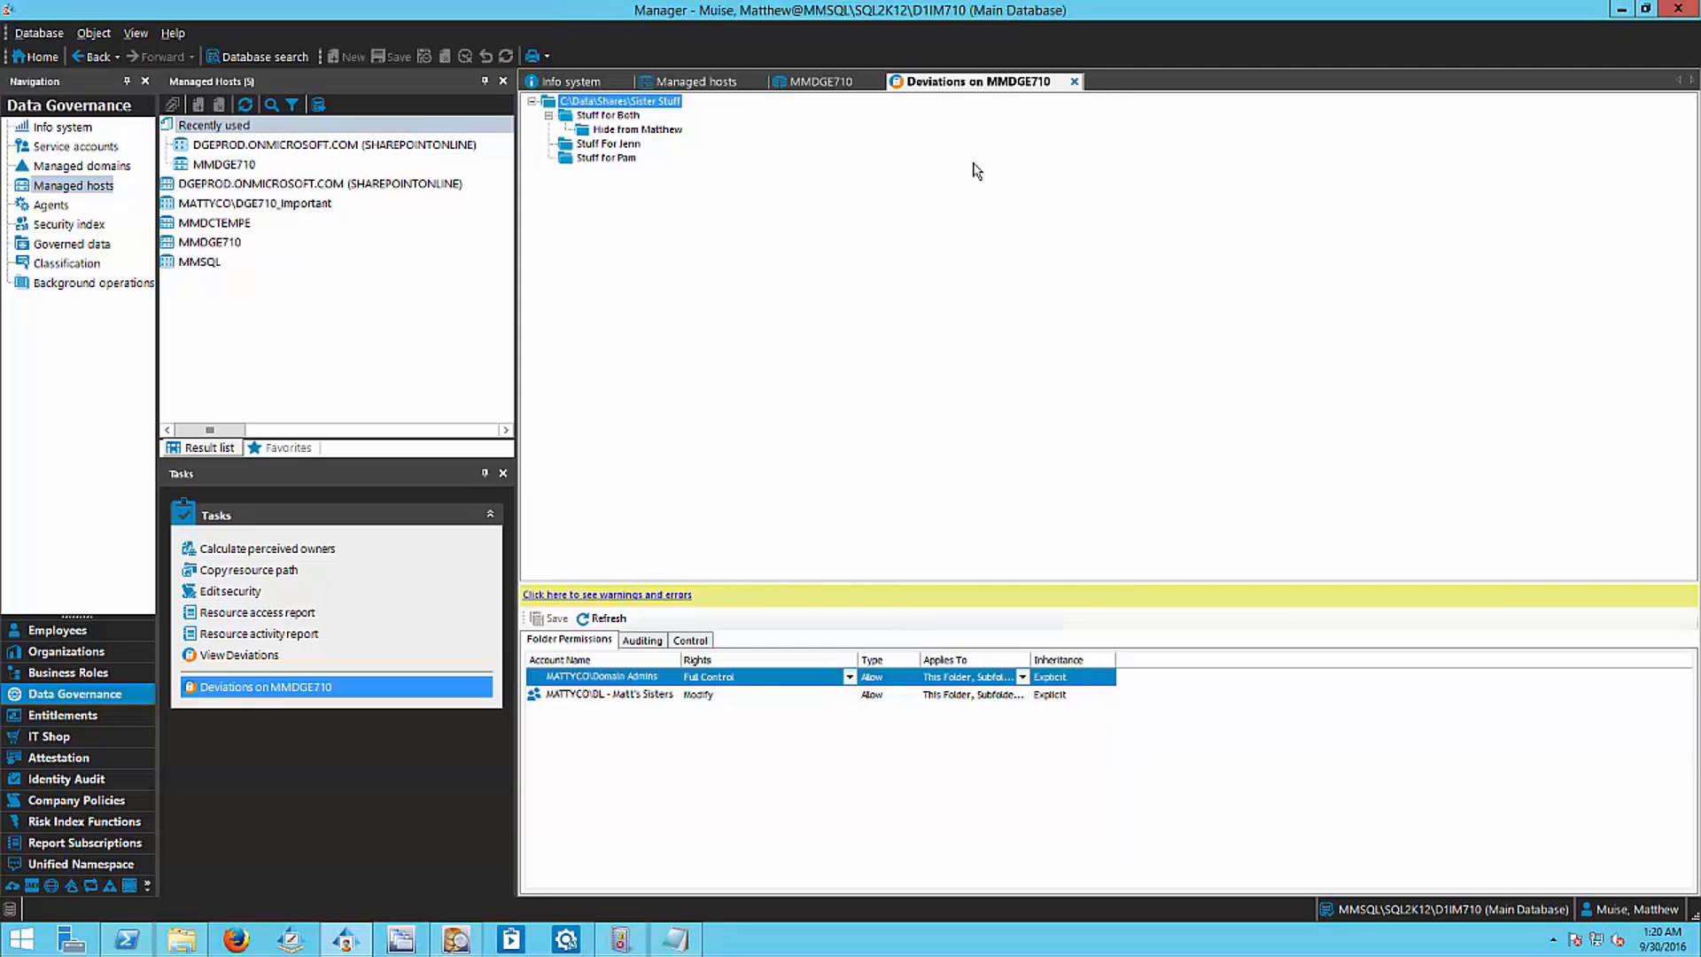
Step: Refresh the governed data objects in Object Browser and inspect the newly collected Sister Stuff subfolder records
click(448, 944)
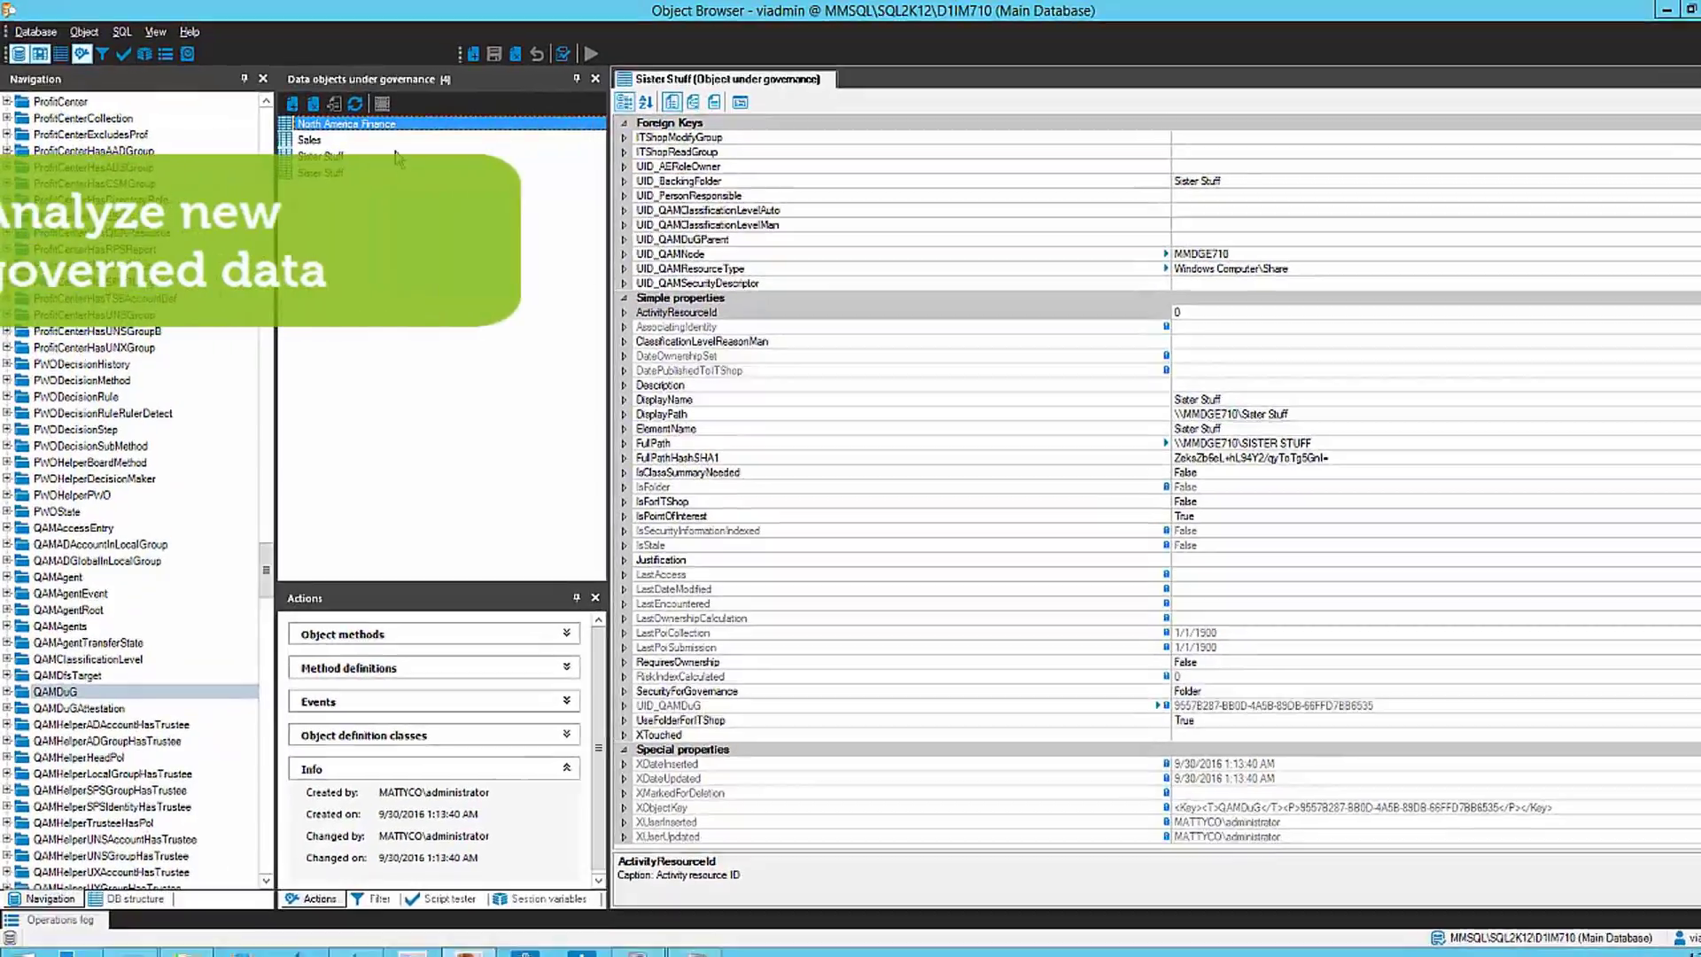
click(355, 103)
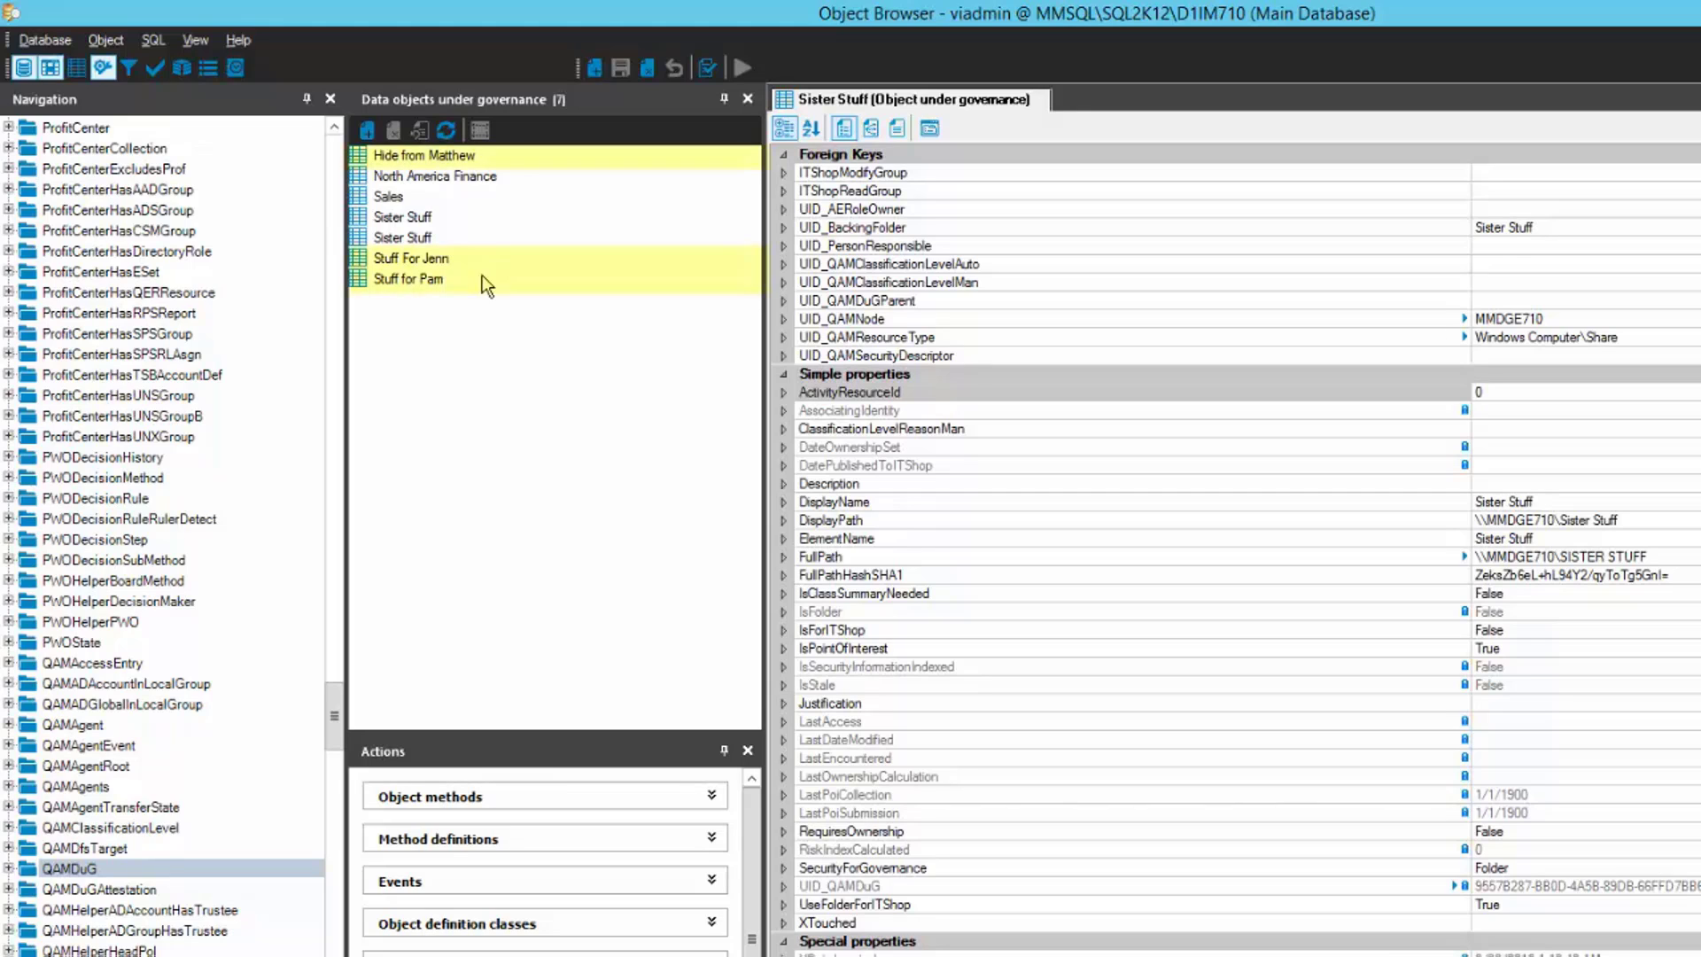
click(397, 284)
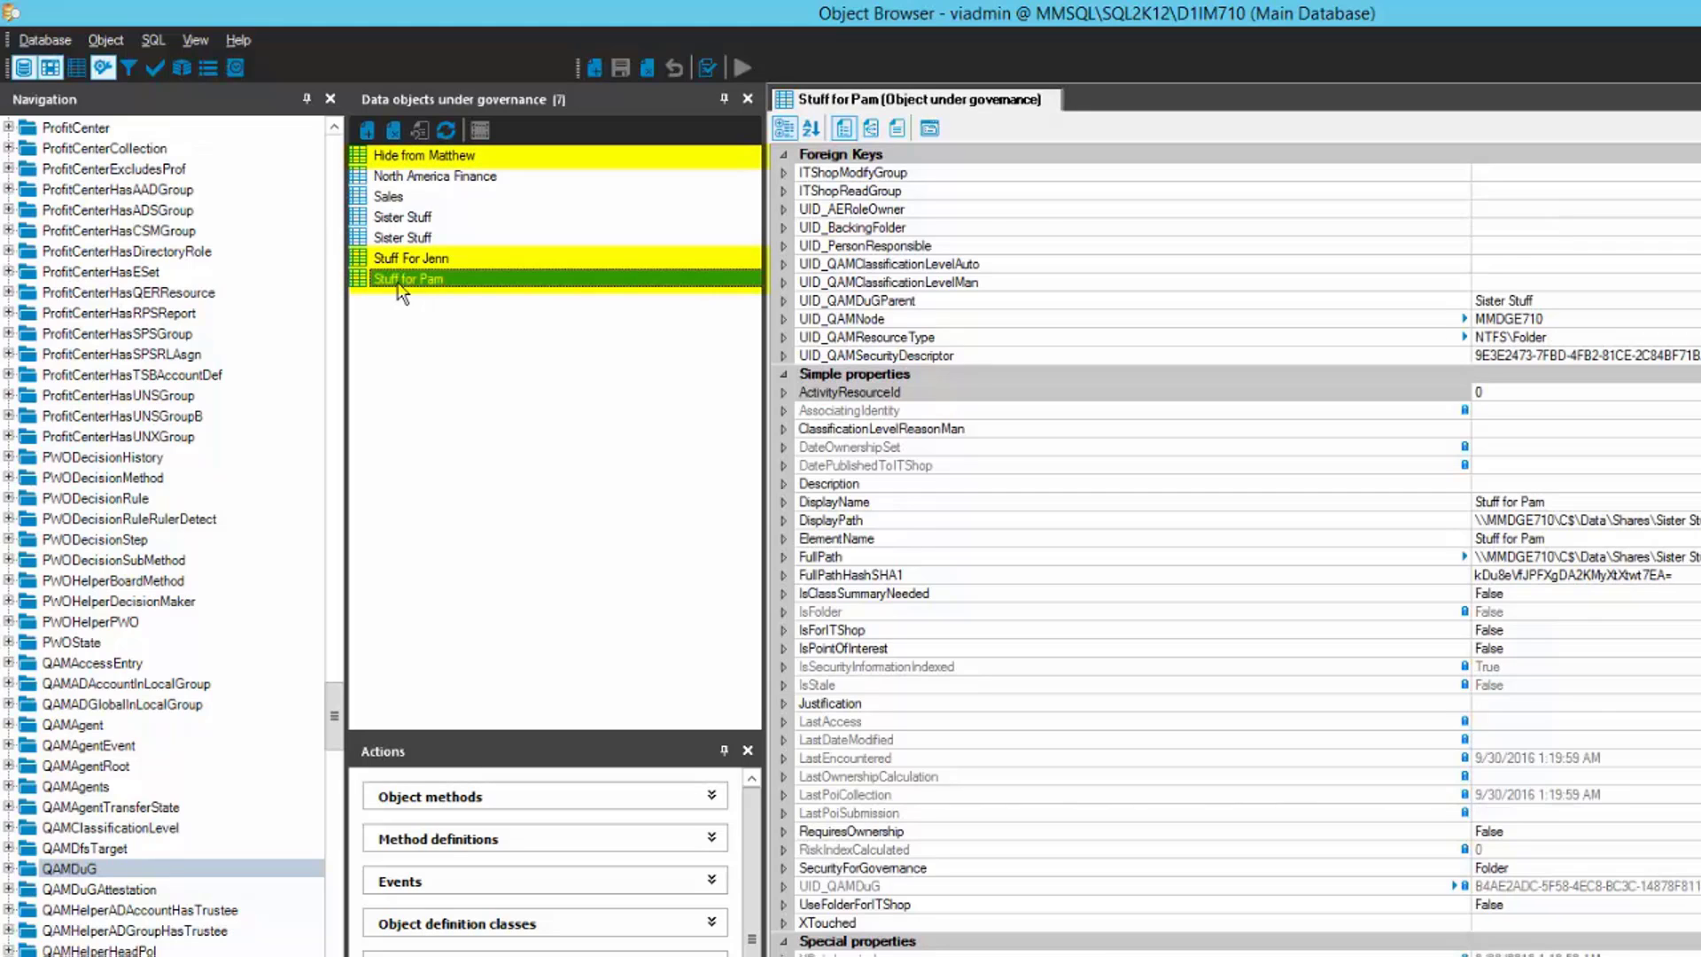
click(416, 262)
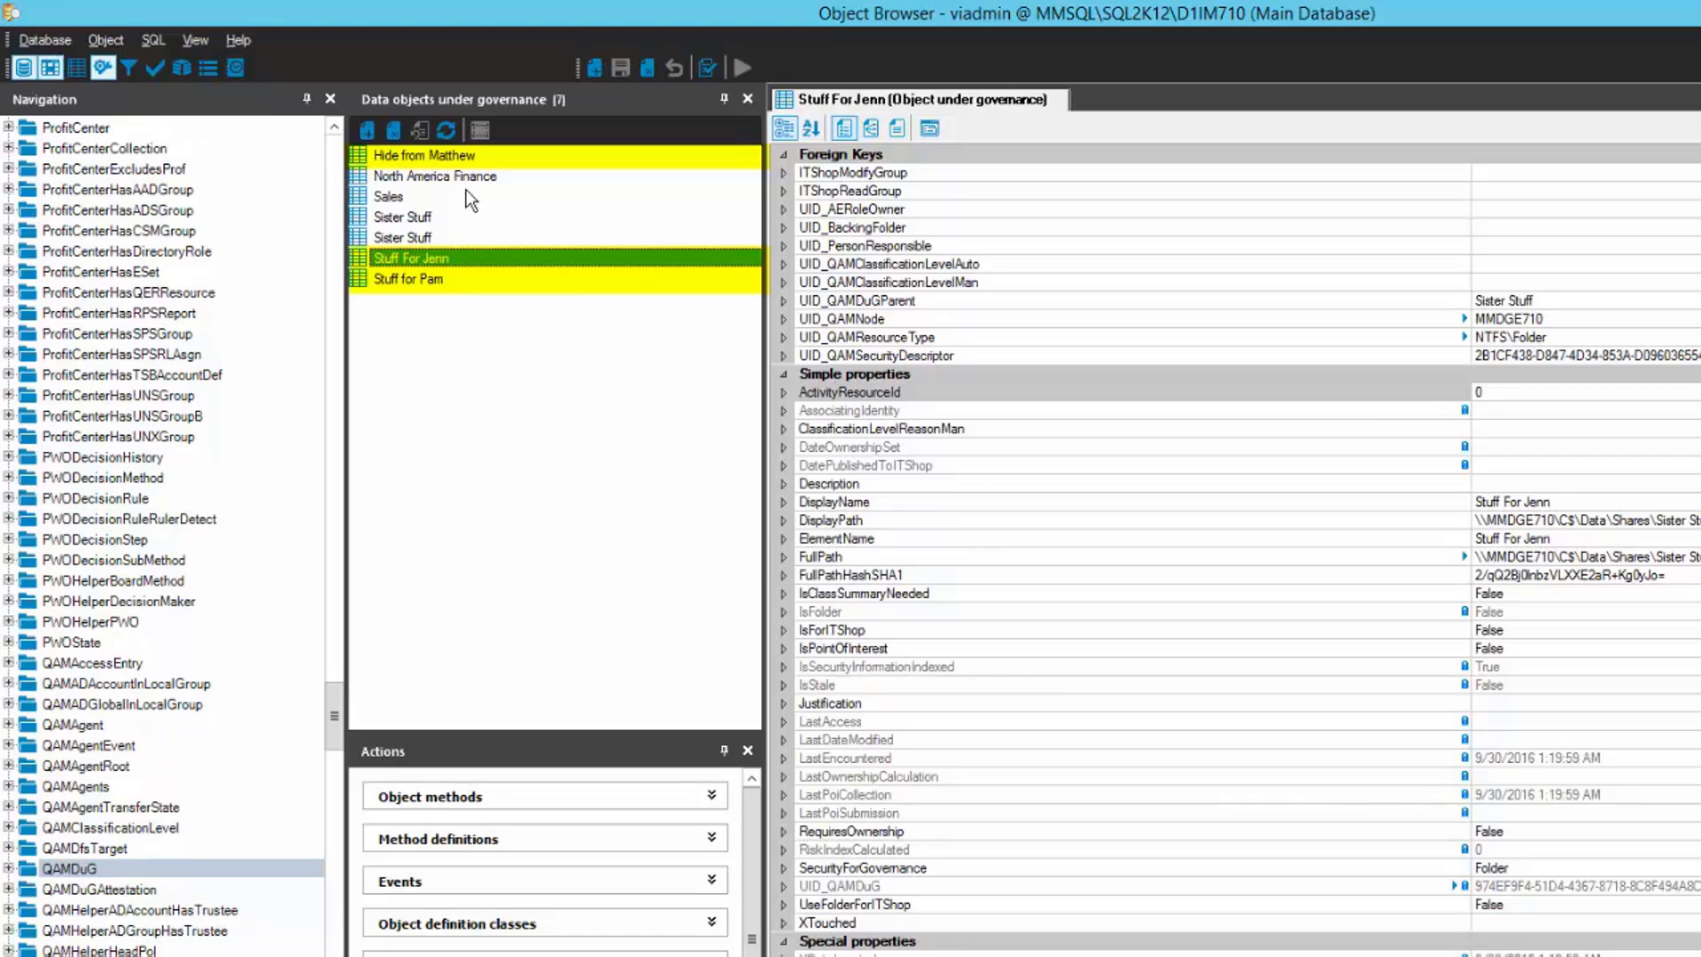
click(450, 157)
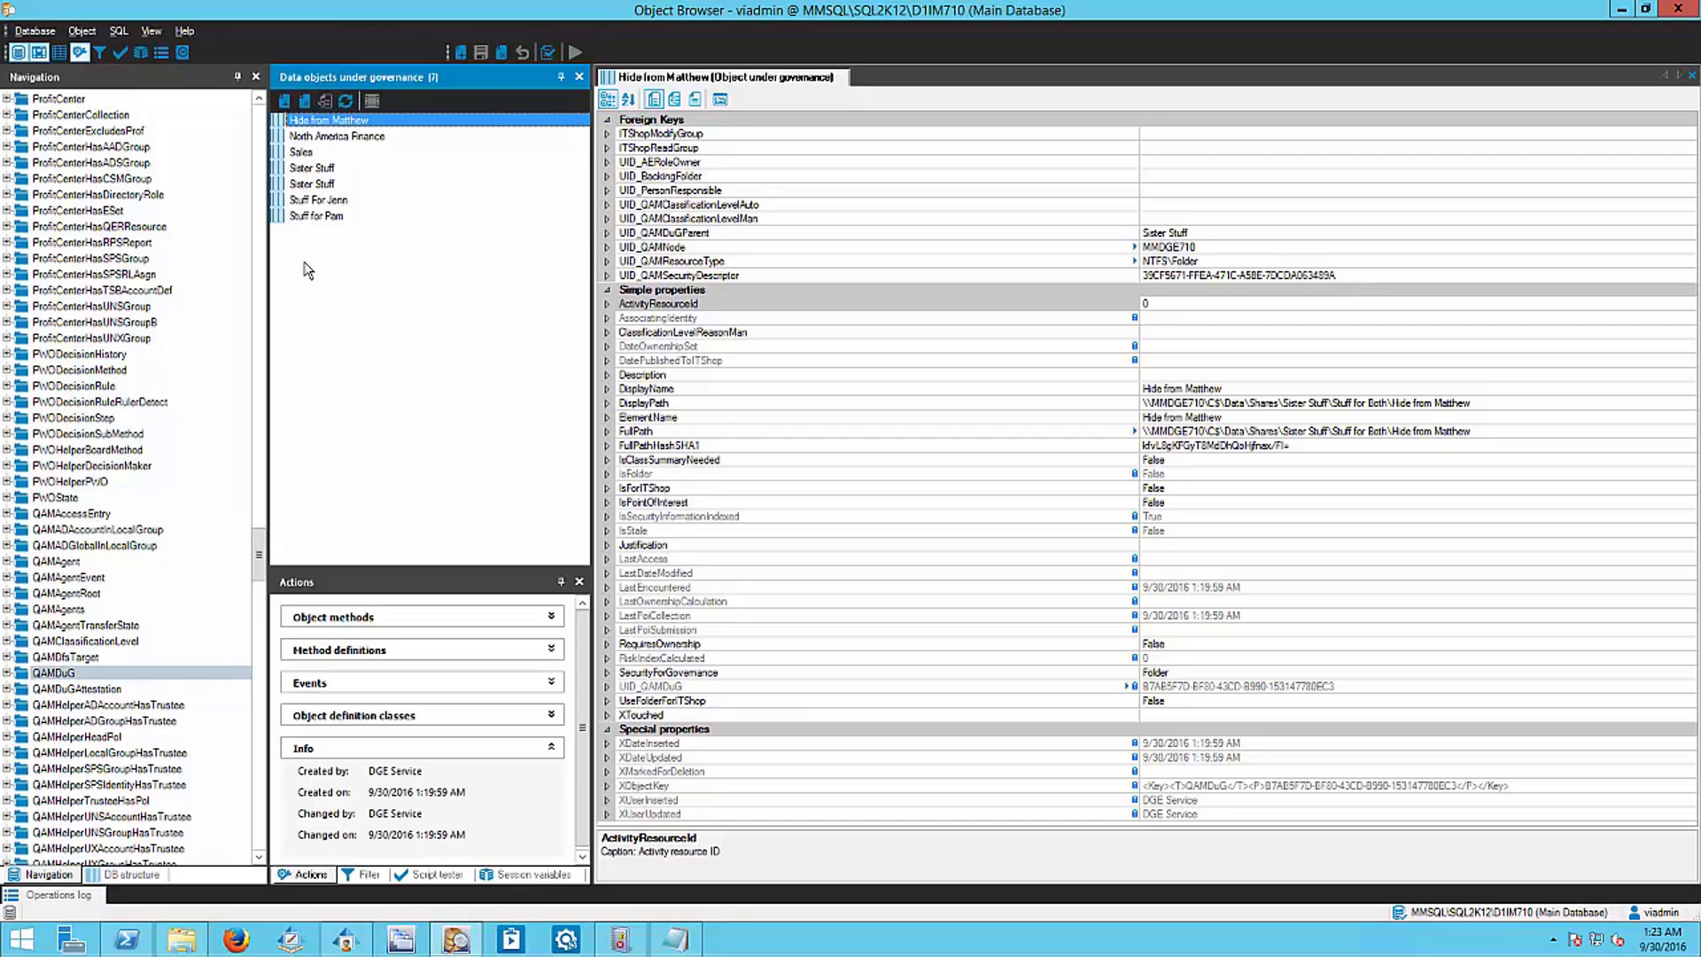
Step: Switch to Manager to review the governed data entries for the Sister Stuff subfolders
click(337, 940)
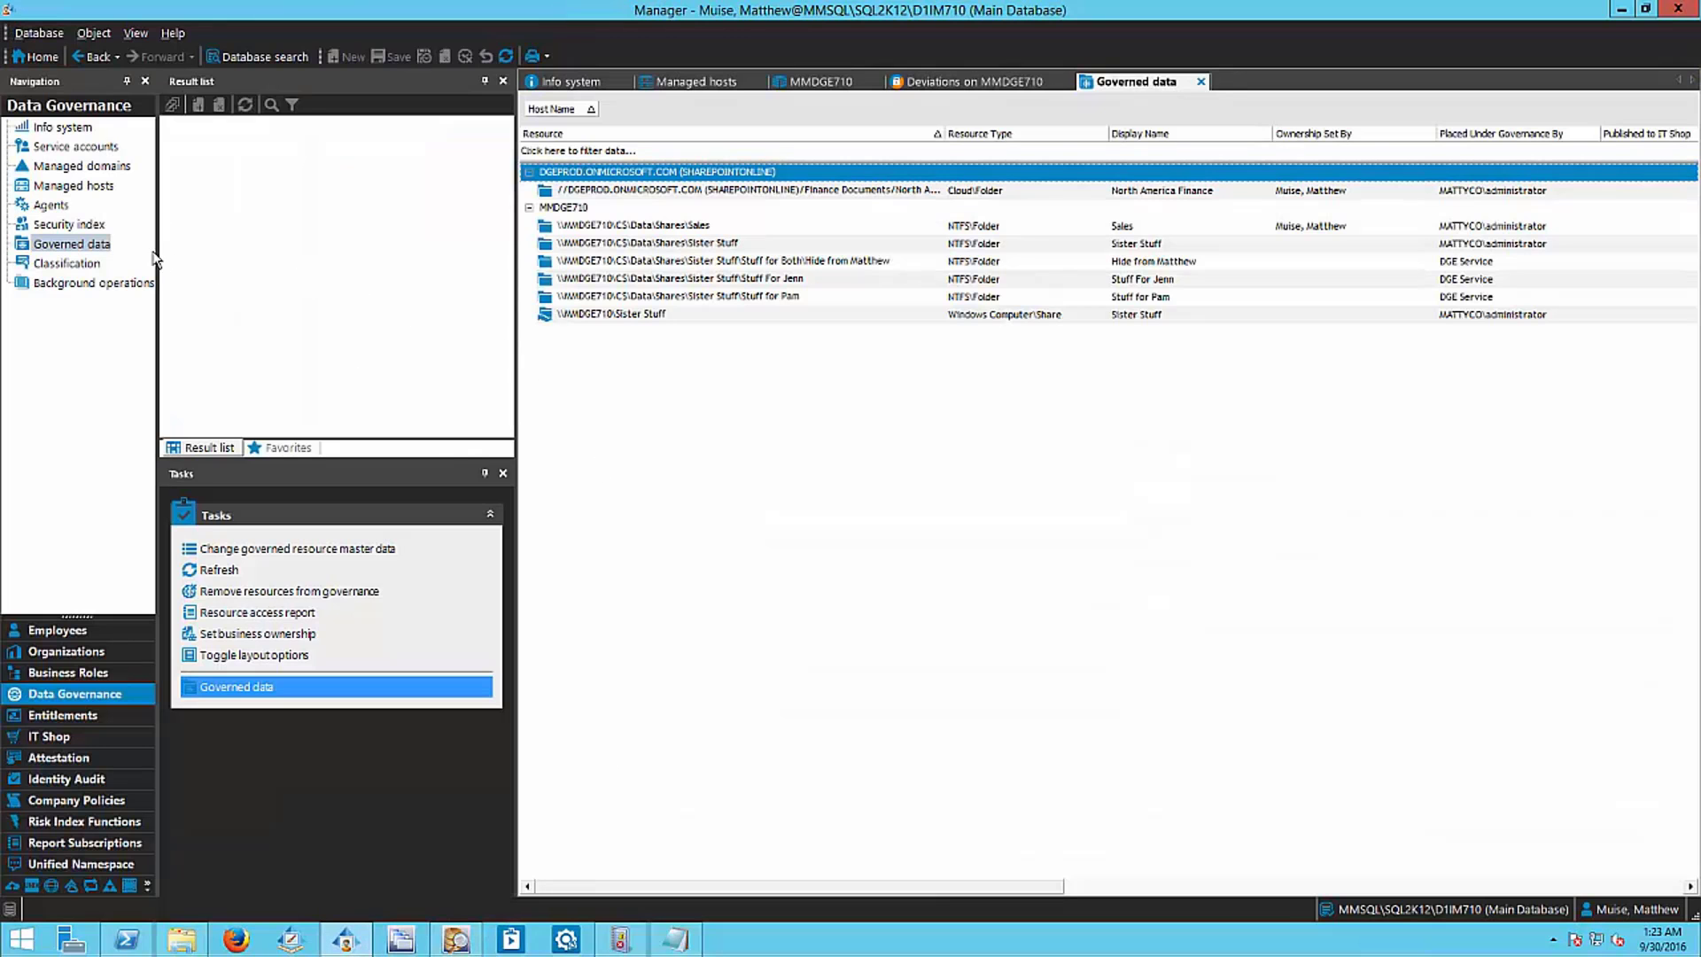